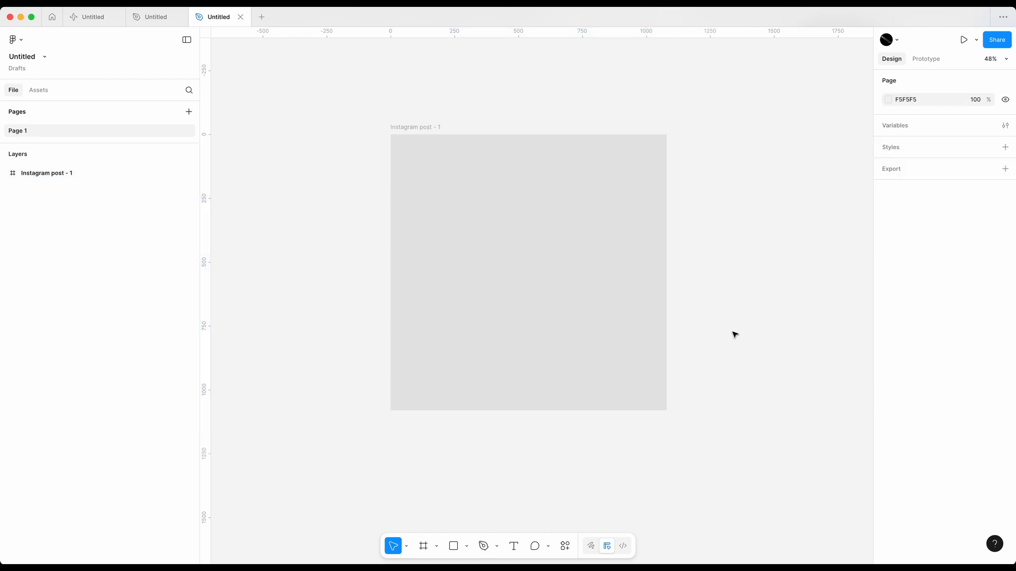
Add a 100 × 100 ellipse to the Instagram post frame and center it horizontally and vertically
{"action": "key", "text": "shift+2"}
{"action": "key", "text": "o"}
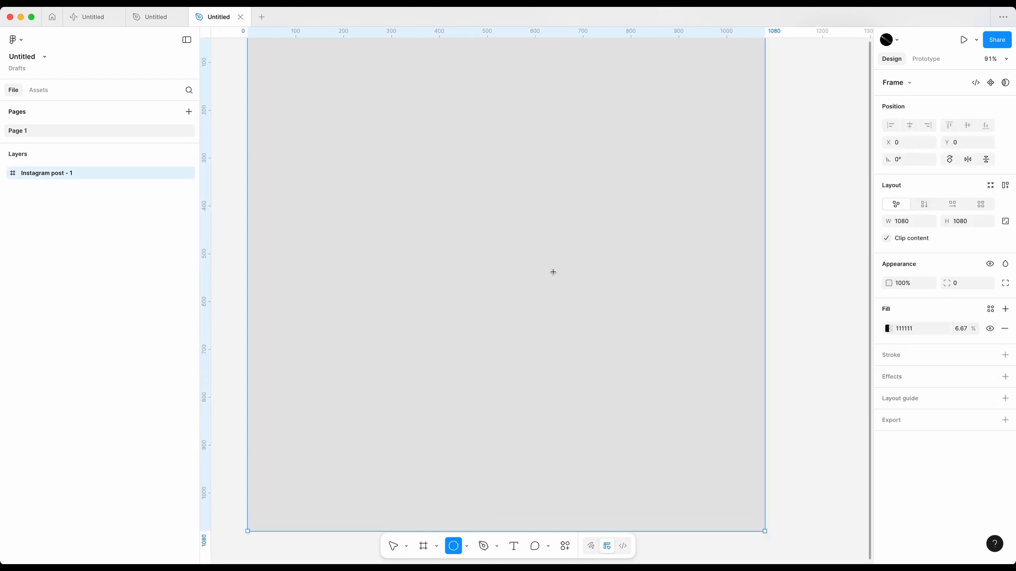
{"action": "left_click", "coordinate": [466, 221]}
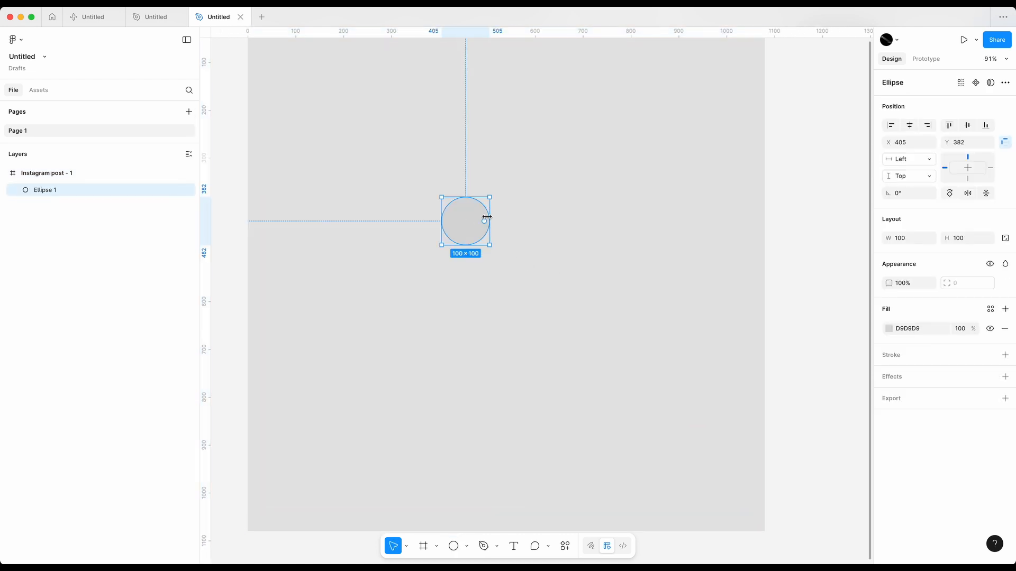
{"action": "left_click", "coordinate": [970, 126]}
{"action": "left_click", "coordinate": [910, 126]}
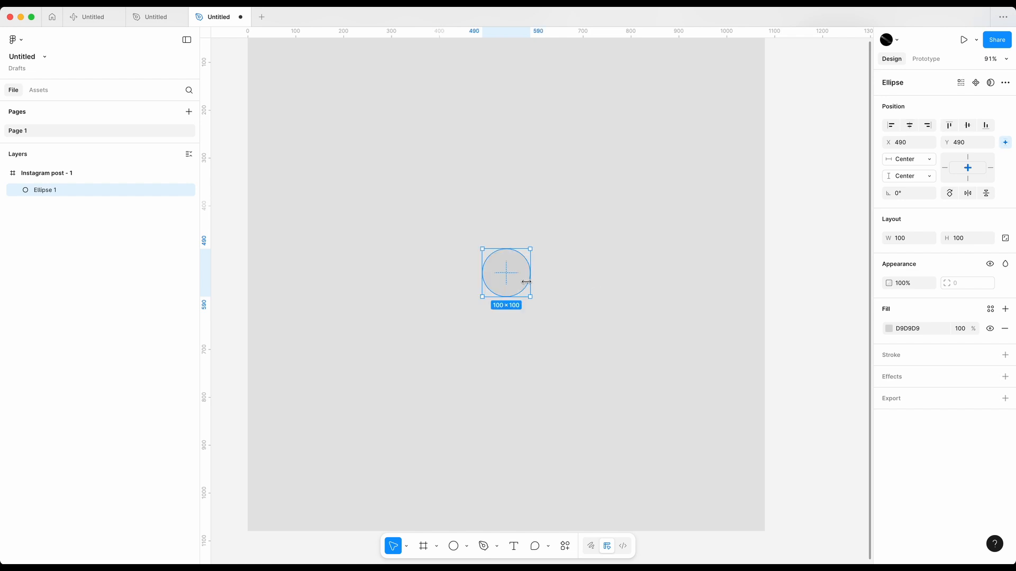
Set the circle's fill to FFFFFF at 1% opacity
{"action": "scroll", "coordinate": [511, 279], "scroll_direction": "up", "scroll_amount": 5}
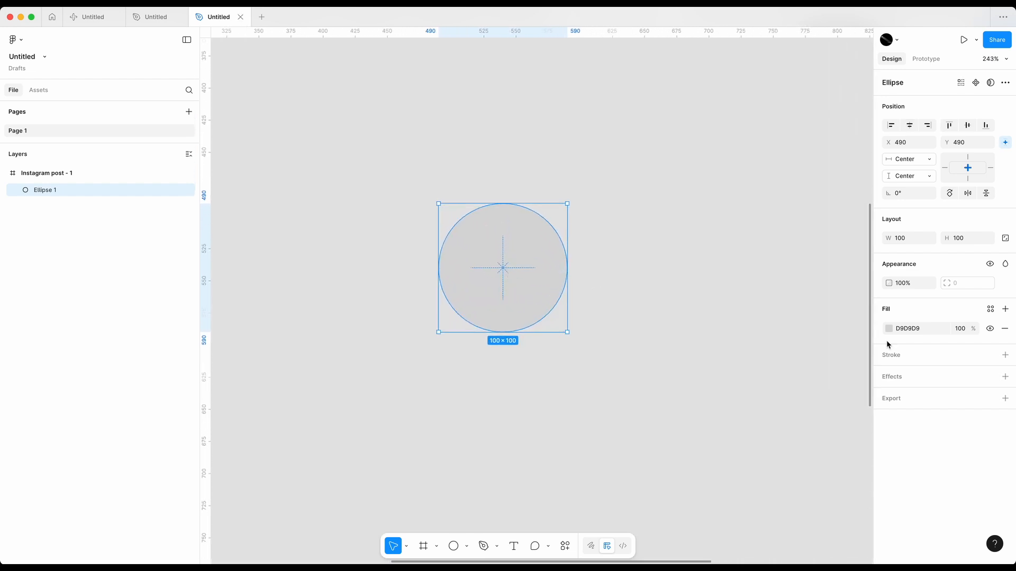
{"action": "left_click", "coordinate": [914, 332]}
{"action": "type", "text": "fff"}
{"action": "left_click", "coordinate": [960, 329]}
{"action": "type", "text": "1"}
{"action": "key", "text": "Return"}
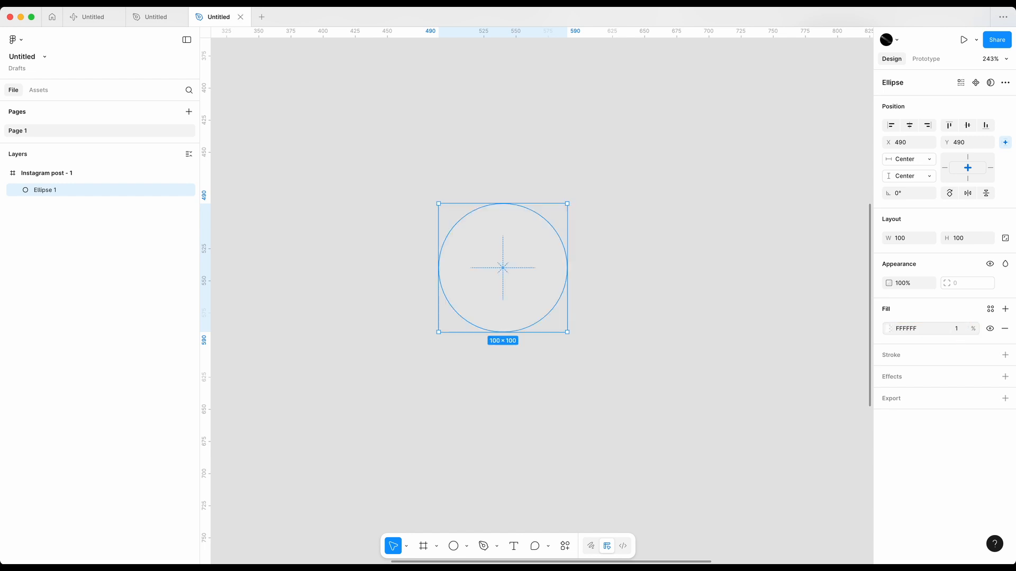
Give the circle a linear gradient stroke running diagonally from its upper-left to its lower-right corner
{"action": "left_click", "coordinate": [1004, 354]}
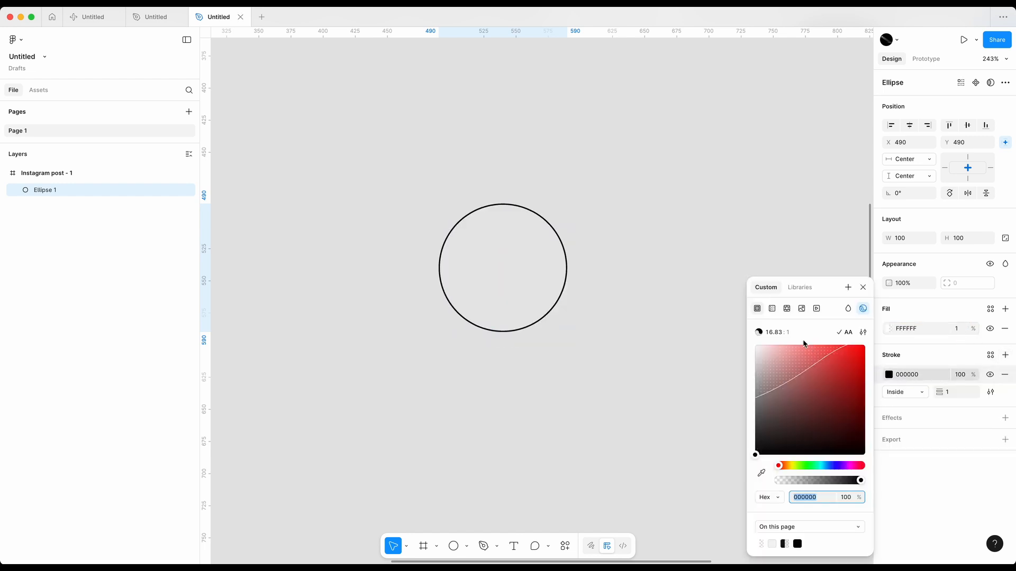
{"action": "left_click", "coordinate": [771, 308]}
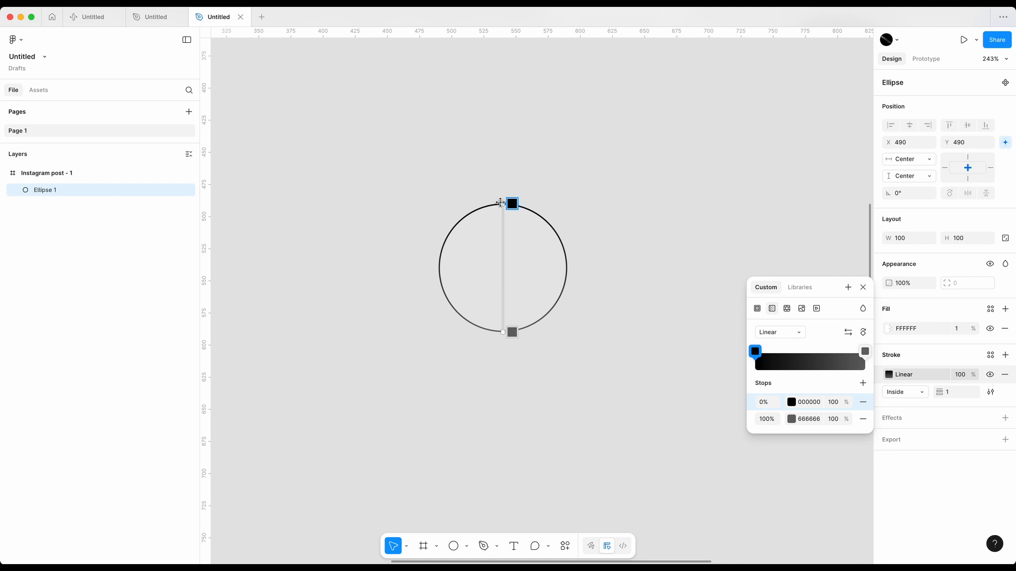
{"action": "left_click_drag", "start_coordinate": [493, 200], "coordinate": [451, 198]}
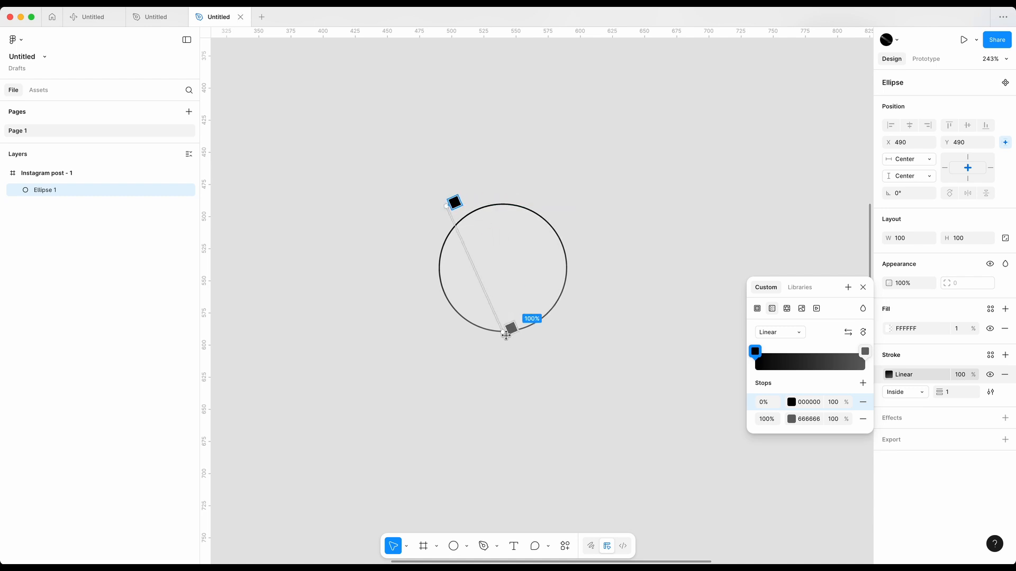
{"action": "left_click_drag", "start_coordinate": [507, 335], "coordinate": [570, 330]}
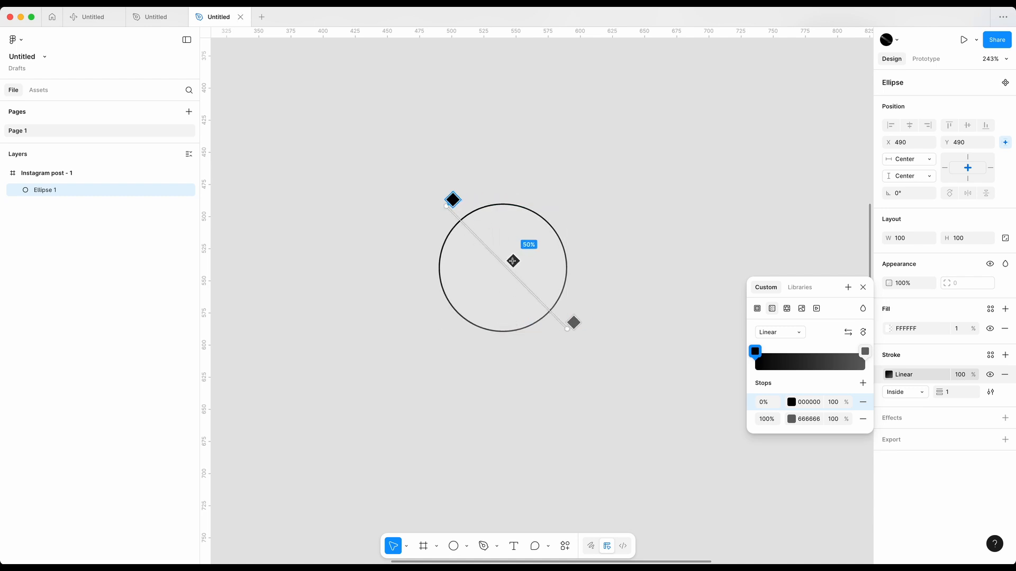
Add a stop at 50% to the stroke gradient and set all three stops to FFFFFF
{"action": "left_click", "coordinate": [512, 260]}
{"action": "left_click", "coordinate": [804, 421]}
{"action": "type", "text": "fff"}
{"action": "left_click", "coordinate": [809, 402]}
{"action": "type", "text": "fff"}
{"action": "left_click", "coordinate": [809, 436]}
{"action": "type", "text": "fff"}
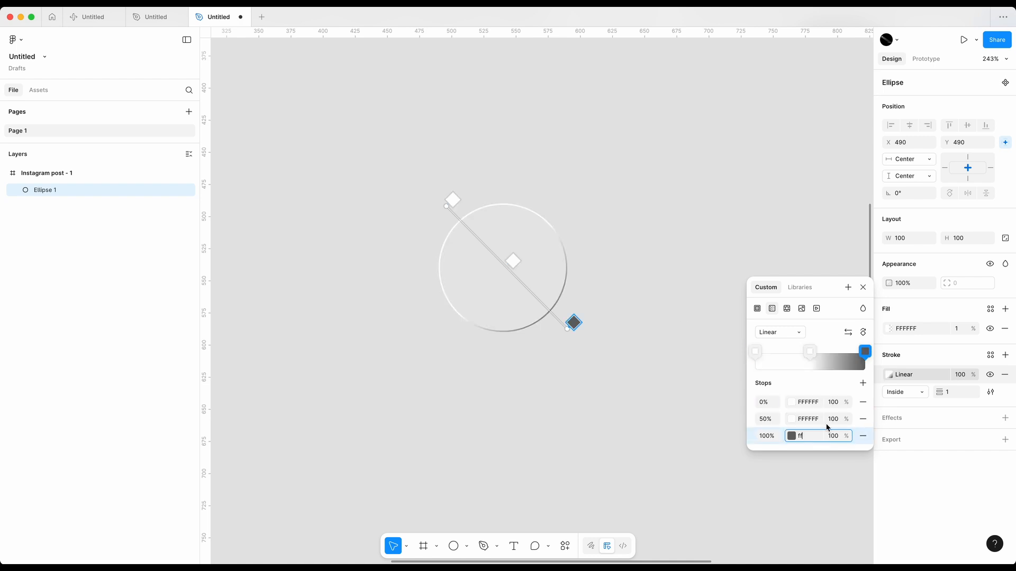
Set the stroke gradient's middle stop to 0% opacity and close the gradient editing
{"action": "left_click", "coordinate": [831, 421]}
{"action": "type", "text": "0"}
{"action": "key", "text": "Return"}
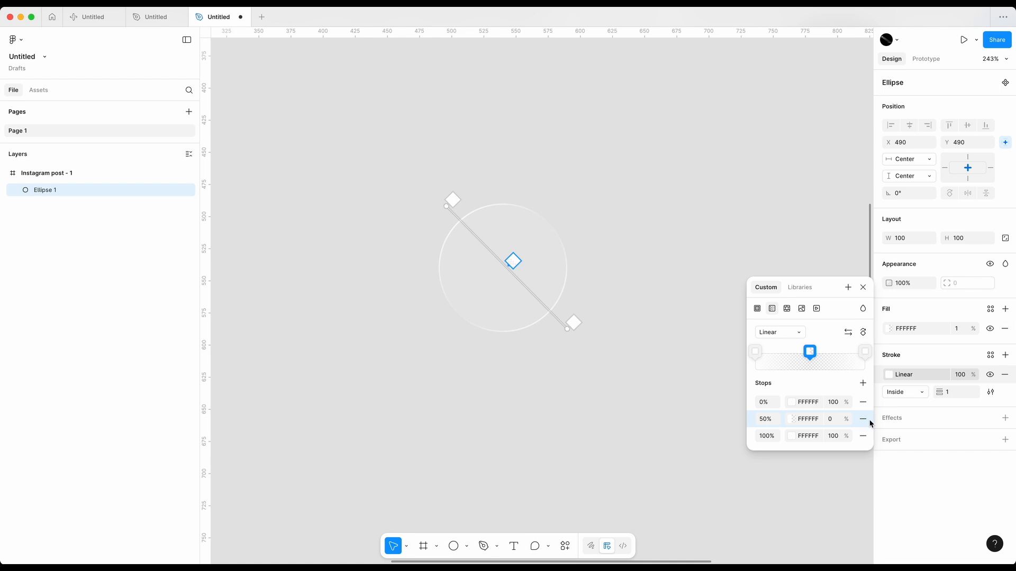
{"action": "left_click", "coordinate": [841, 437]}
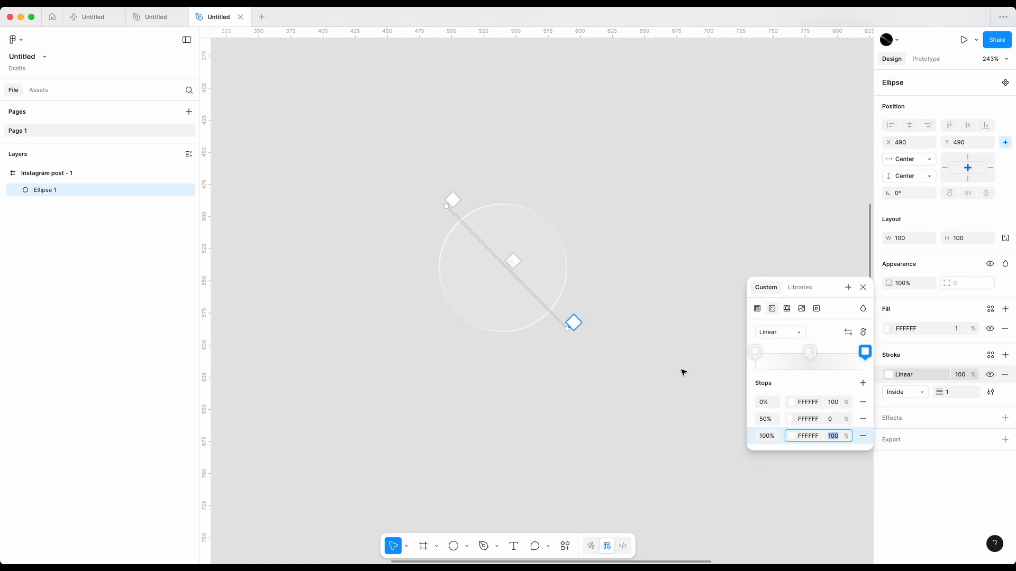
{"action": "key", "text": "Escape"}
{"action": "left_click", "coordinate": [594, 329]}
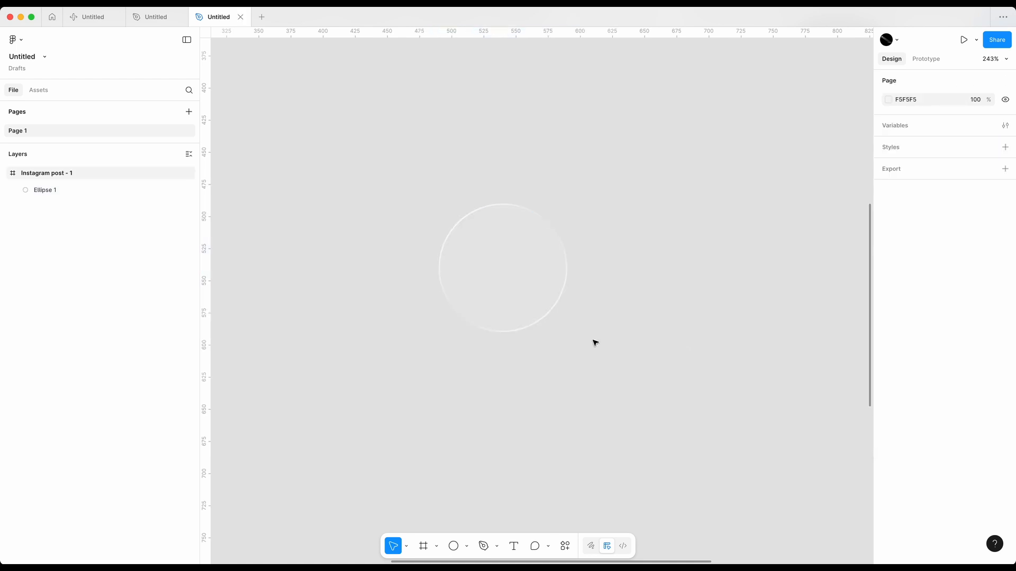
Duplicate the circle and move Ellipse 1 horizontally clear of the other one, to about X 672, Y 490
{"action": "left_click", "coordinate": [528, 282]}
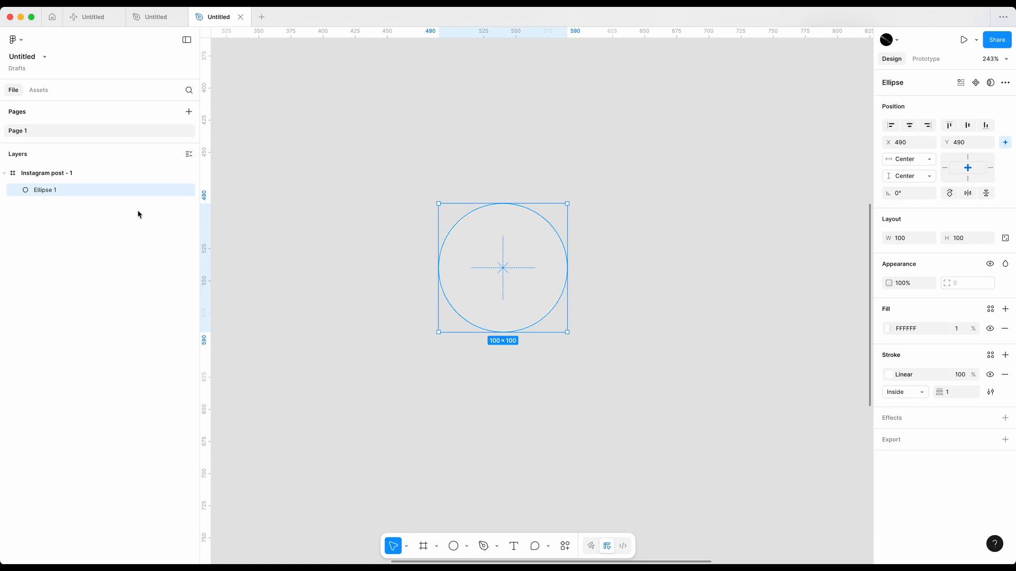
{"action": "key", "text": "super+d"}
{"action": "left_click_drag", "start_coordinate": [456, 254], "coordinate": [686, 273]}
{"action": "scroll", "coordinate": [609, 261], "scroll_direction": "up", "scroll_amount": 5}
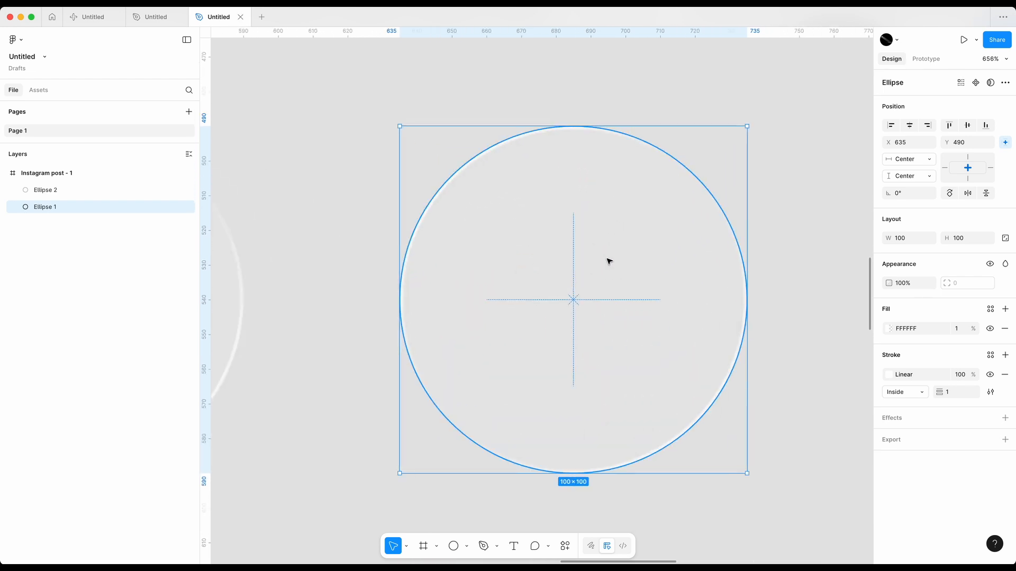
{"action": "scroll", "coordinate": [687, 263], "scroll_direction": "down", "scroll_amount": 4}
{"action": "left_click_drag", "start_coordinate": [607, 270], "coordinate": [640, 272]}
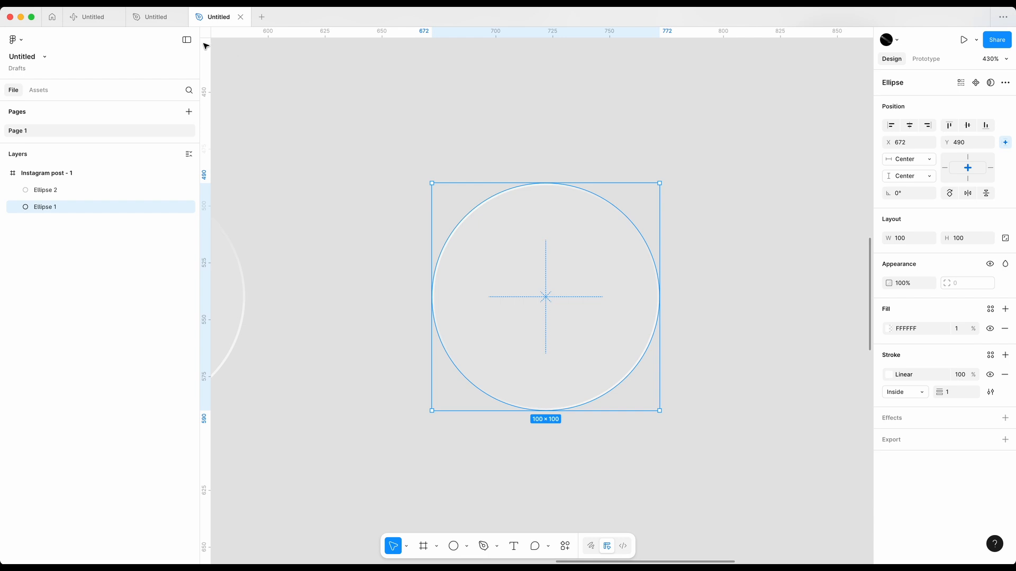
Remove Ellipse 1's stroke and replace its fill with a radial gradient
{"action": "left_click", "coordinate": [1005, 375]}
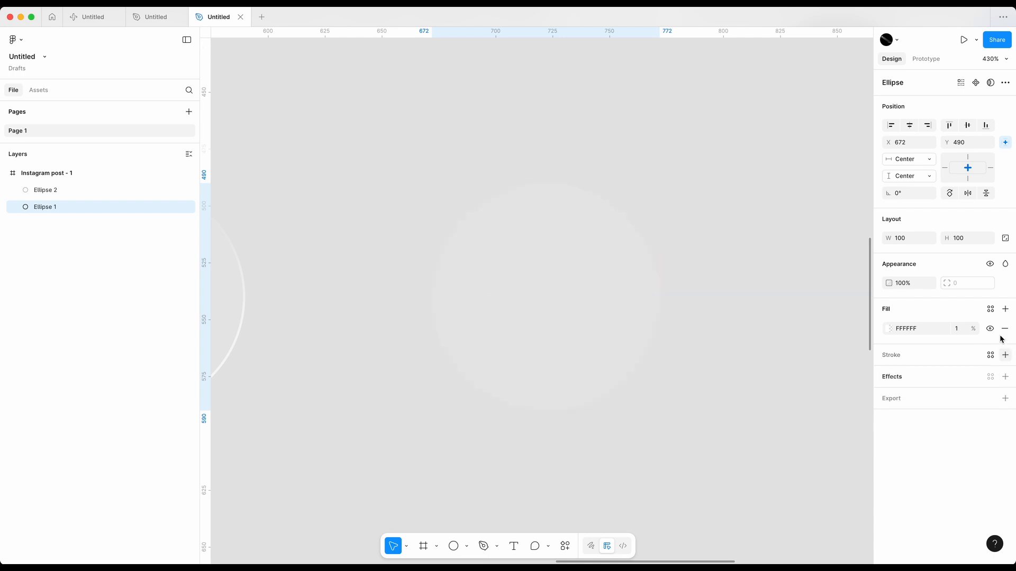
{"action": "left_click", "coordinate": [1004, 329]}
{"action": "left_click", "coordinate": [1005, 309]}
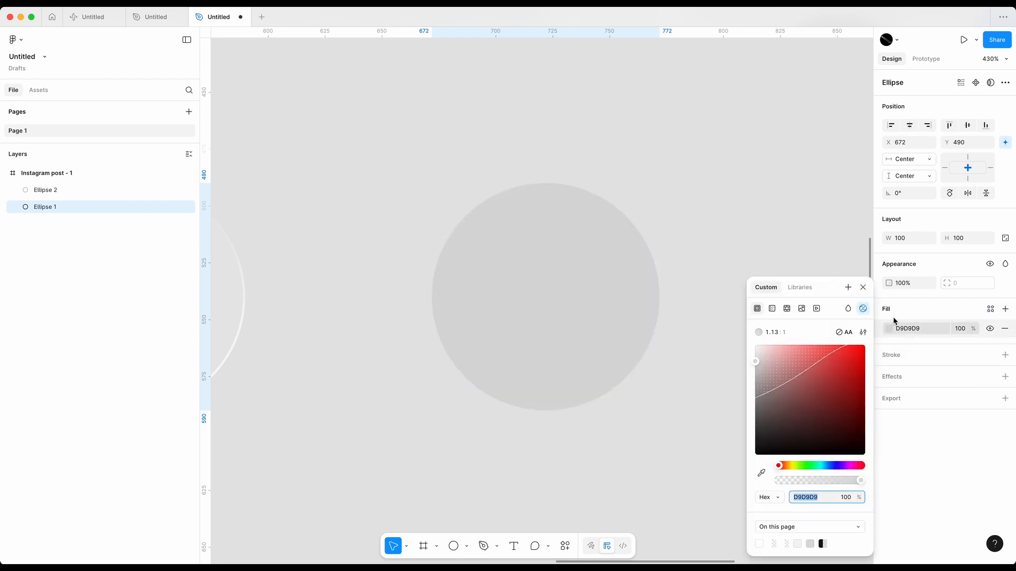
{"action": "left_click", "coordinate": [772, 309]}
{"action": "left_click", "coordinate": [769, 332]}
{"action": "left_click", "coordinate": [779, 345]}
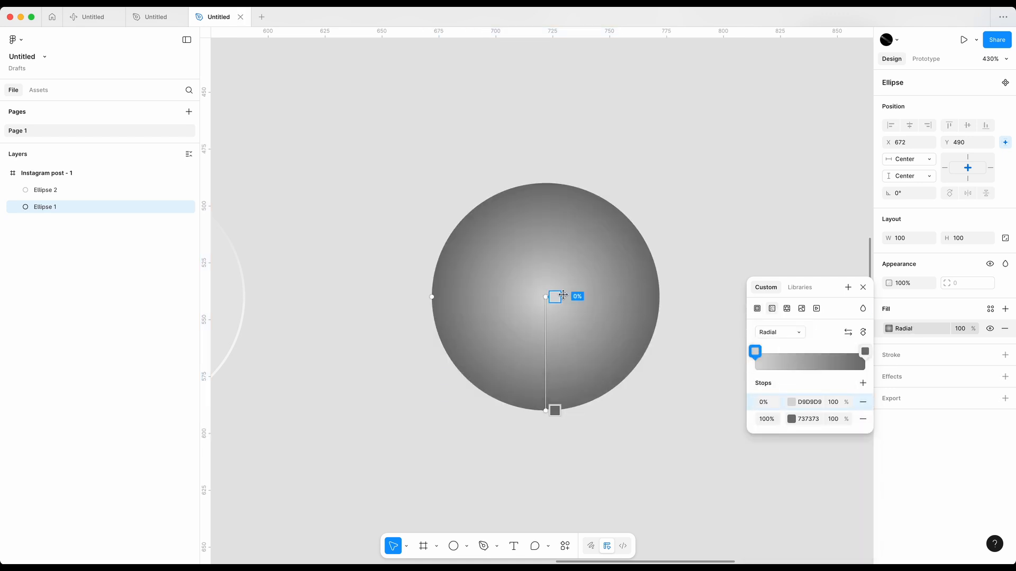
Set both radial gradient stops to FFFFFF and the 0% stop's opacity to 0%
{"action": "left_click", "coordinate": [810, 418]}
{"action": "type", "text": "fff"}
{"action": "left_click", "coordinate": [809, 402]}
{"action": "type", "text": "fff"}
{"action": "key", "text": "Return"}
{"action": "left_click", "coordinate": [835, 402]}
{"action": "type", "text": "0"}
{"action": "key", "text": "Return"}
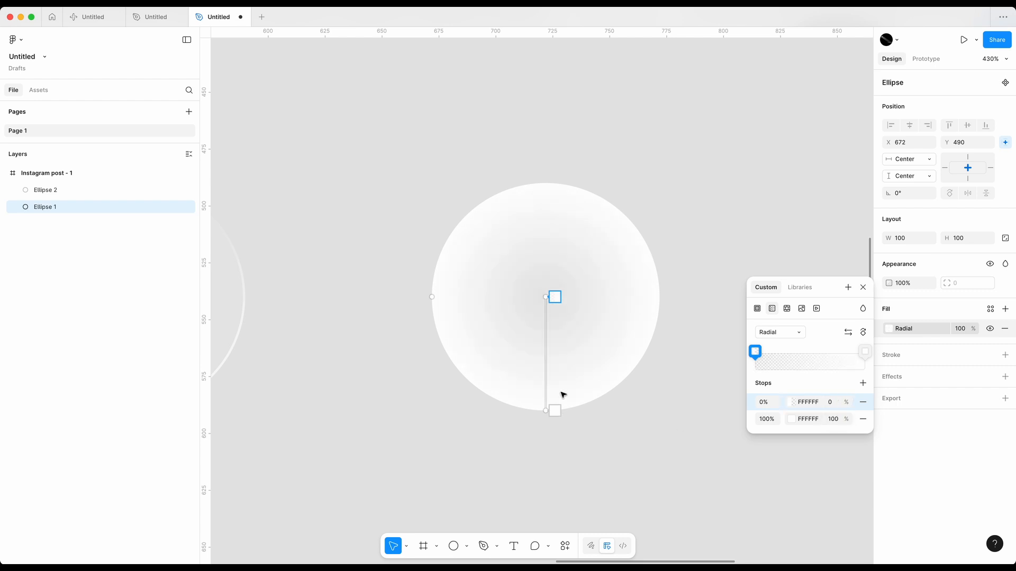
{"action": "key", "text": "Escape"}
Hollow out Ellipse 1 into a full ring with an inner ratio of 70%
{"action": "scroll", "coordinate": [656, 296], "scroll_direction": "up", "scroll_amount": 3}
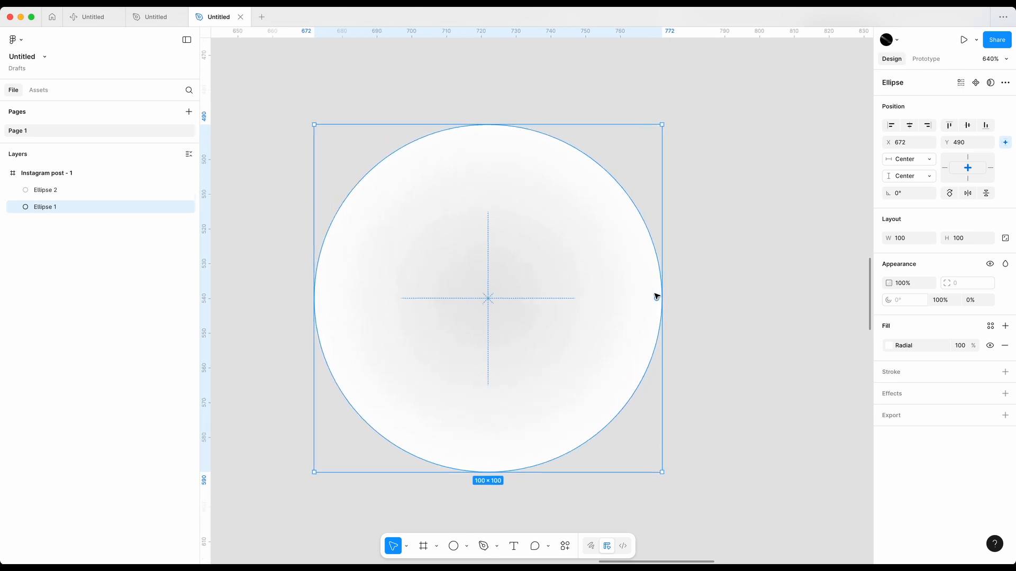
{"action": "scroll", "coordinate": [656, 296], "scroll_direction": "up", "scroll_amount": 4}
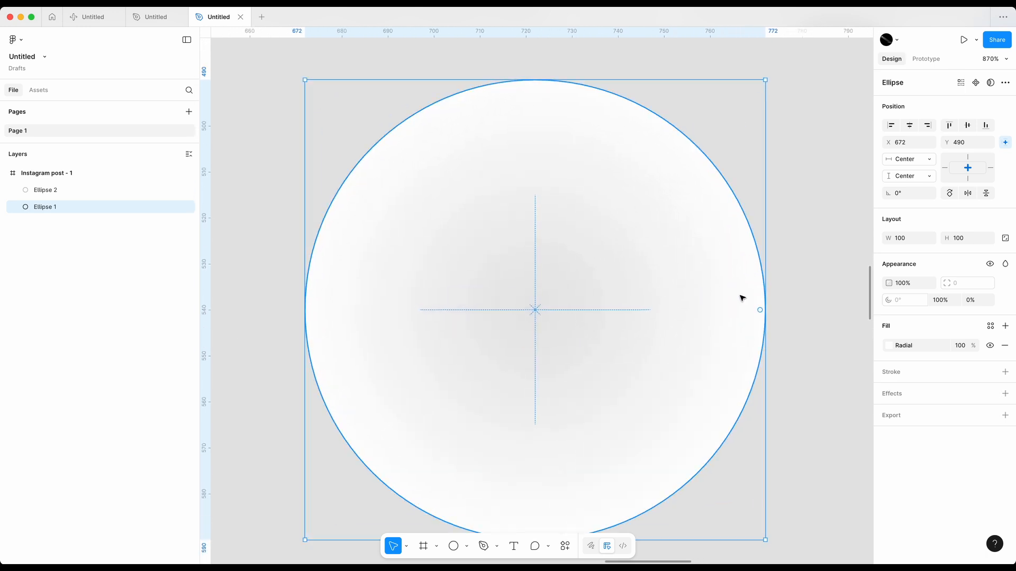
{"action": "left_click_drag", "start_coordinate": [754, 312], "coordinate": [651, 317]}
{"action": "left_click_drag", "start_coordinate": [536, 310], "coordinate": [376, 270]}
{"action": "left_click_drag", "start_coordinate": [734, 324], "coordinate": [734, 311]}
{"action": "scroll", "coordinate": [777, 317], "scroll_direction": "down", "scroll_amount": 5}
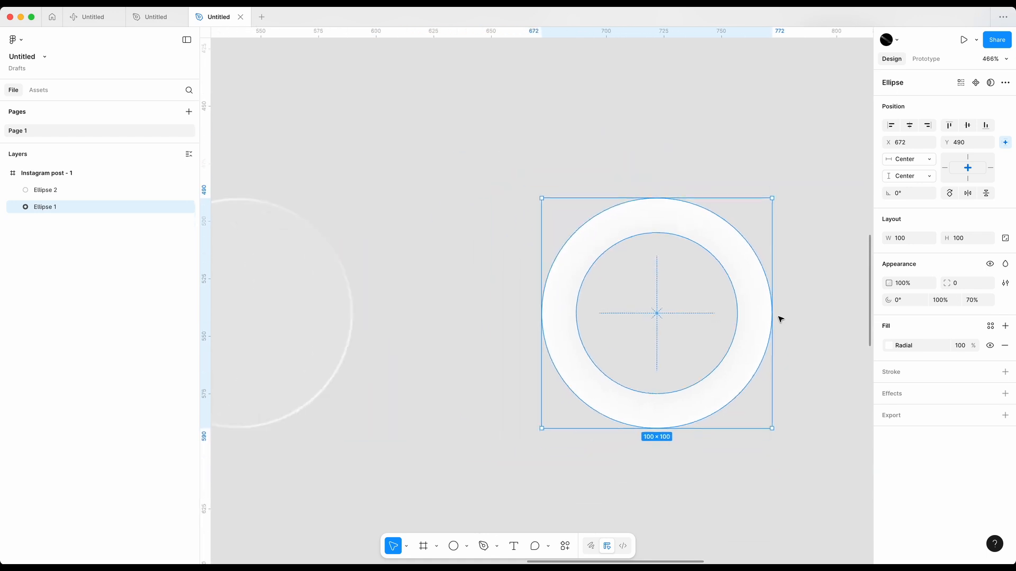
Move the transparent stop of the ring's radial gradient to 70%, matching its inner edge
{"action": "scroll", "coordinate": [772, 328], "scroll_direction": "right", "scroll_amount": 2}
{"action": "left_click", "coordinate": [767, 336]}
{"action": "left_click", "coordinate": [703, 335]}
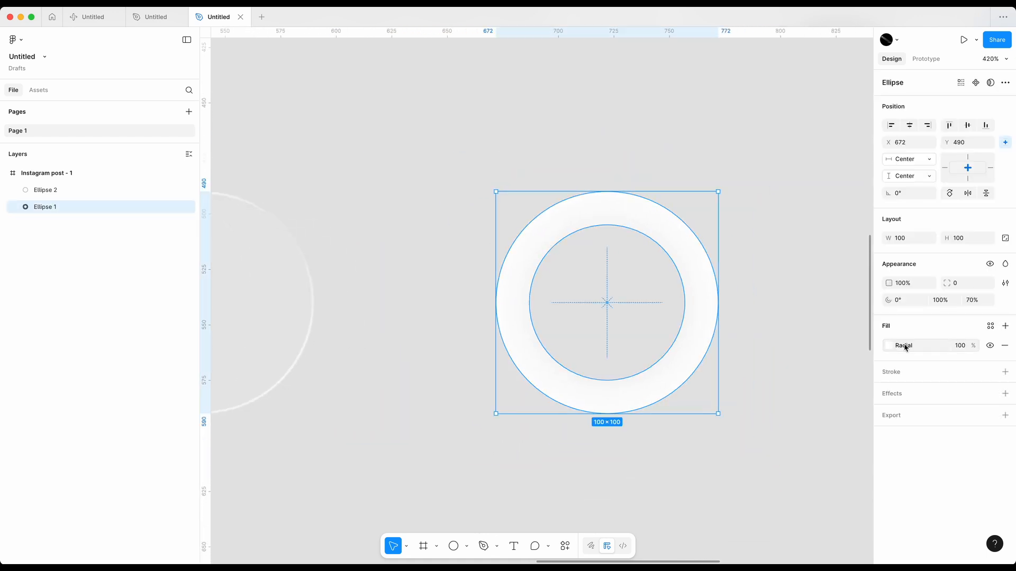
{"action": "left_click", "coordinate": [890, 346]}
{"action": "left_click_drag", "start_coordinate": [616, 302], "coordinate": [611, 380]}
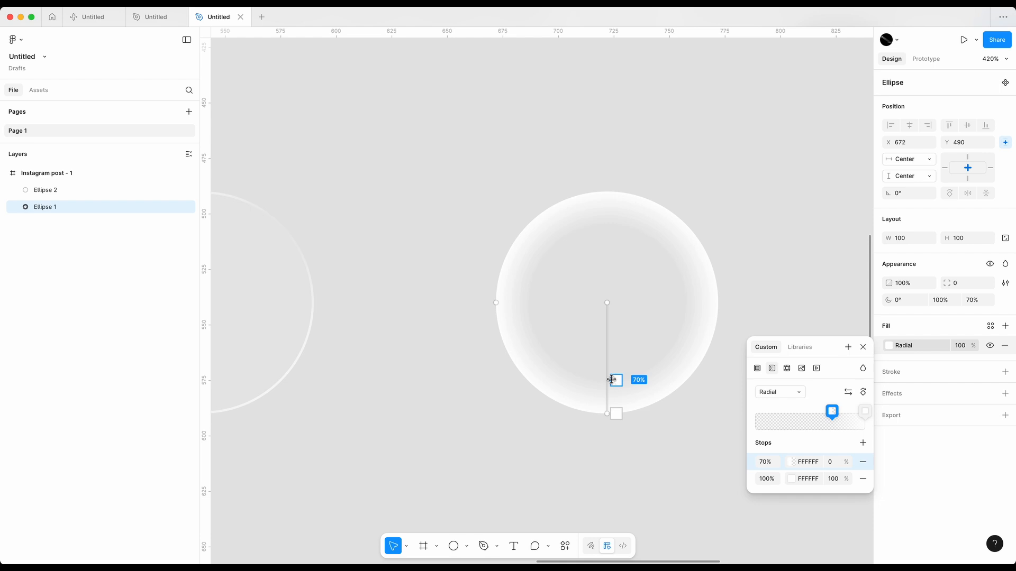
{"action": "left_click", "coordinate": [512, 447]}
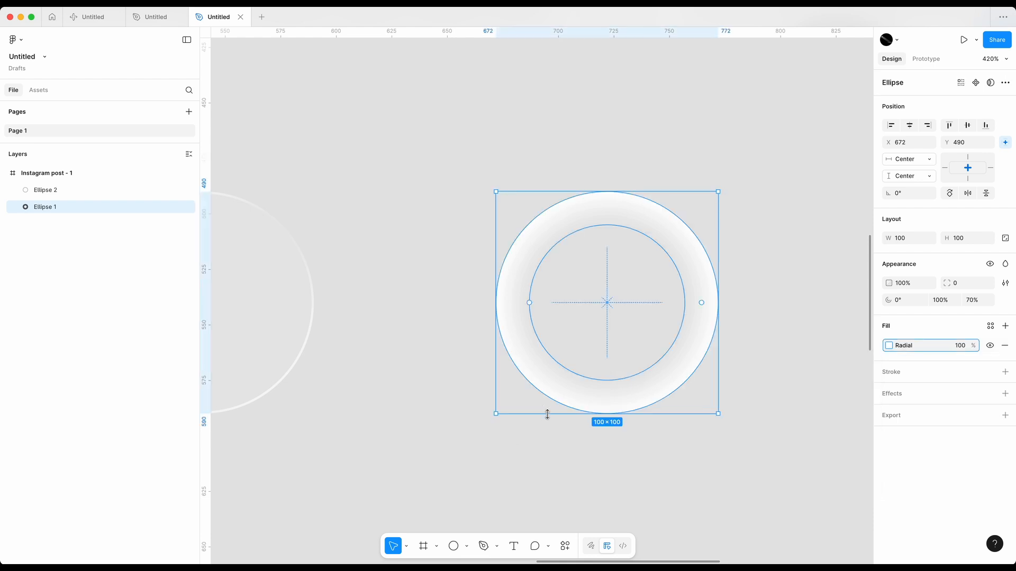
Add a uniform layer blur of 2.6 to the ring
{"action": "left_click", "coordinate": [1005, 394]}
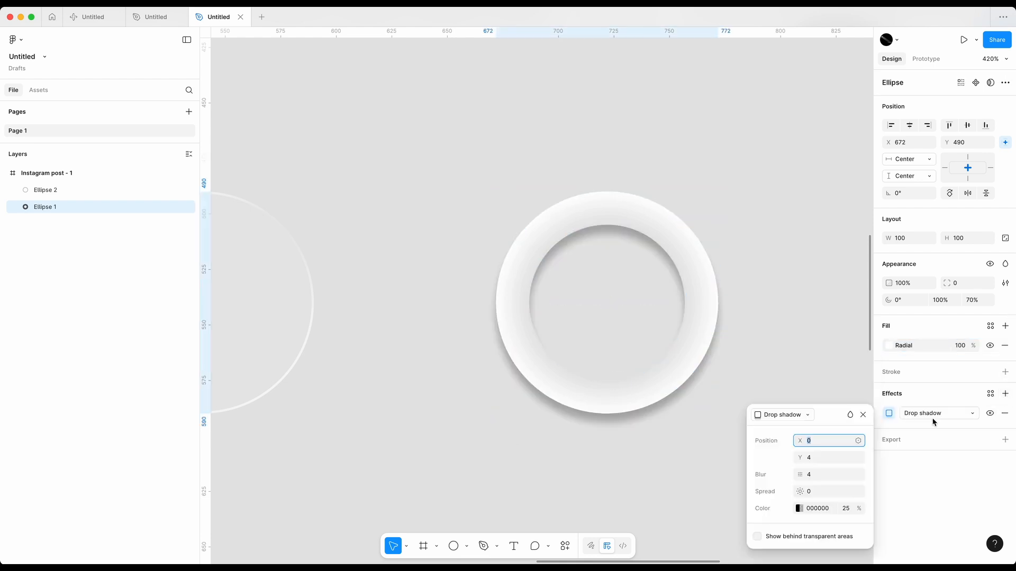
{"action": "double_click", "coordinate": [889, 415]}
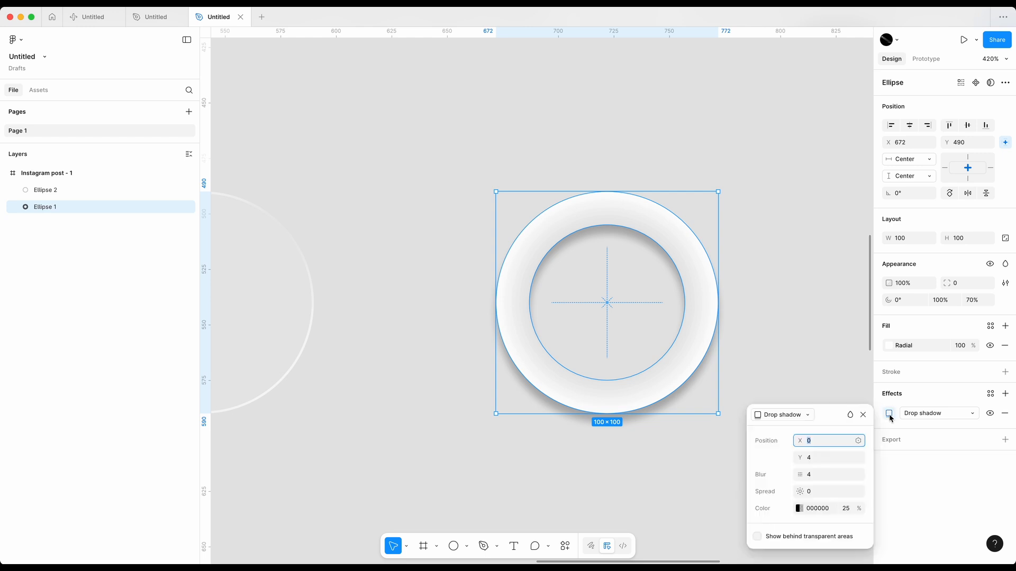
{"action": "left_click", "coordinate": [911, 419]}
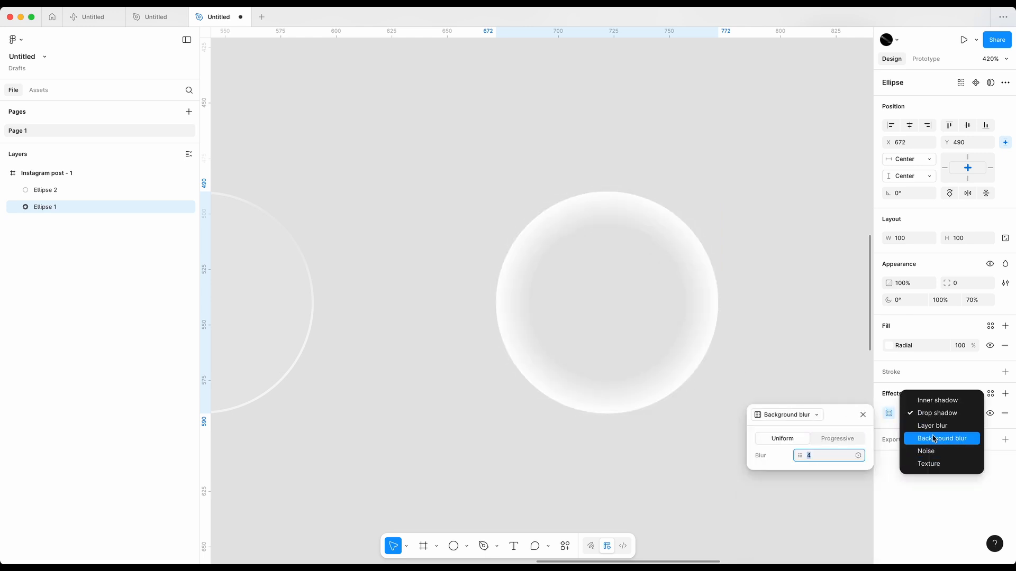
{"action": "left_click", "coordinate": [934, 433]}
{"action": "left_click", "coordinate": [832, 455]}
{"action": "type", "text": "2"}
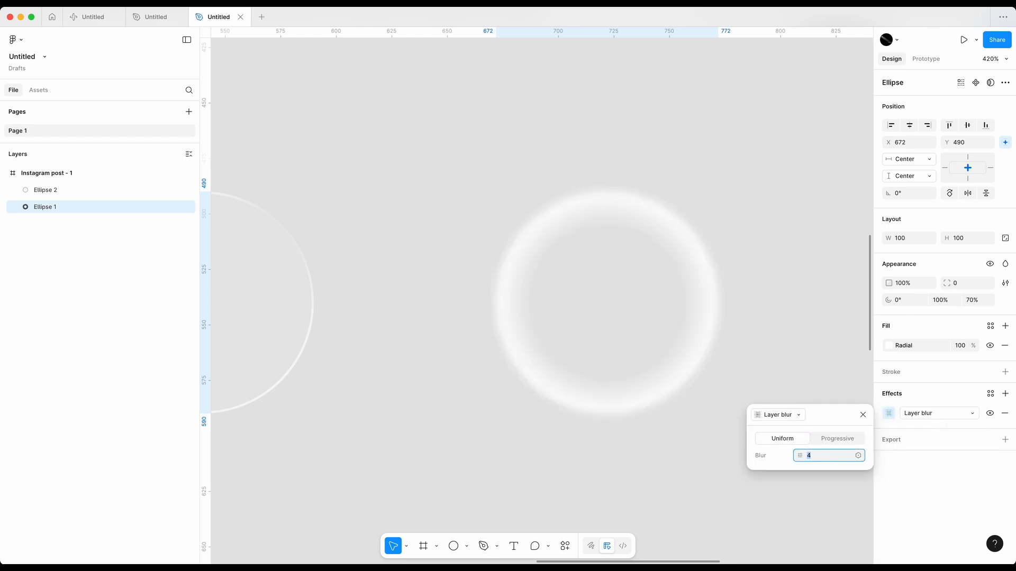
{"action": "type", "text": ".6"}
{"action": "key", "text": "Return"}
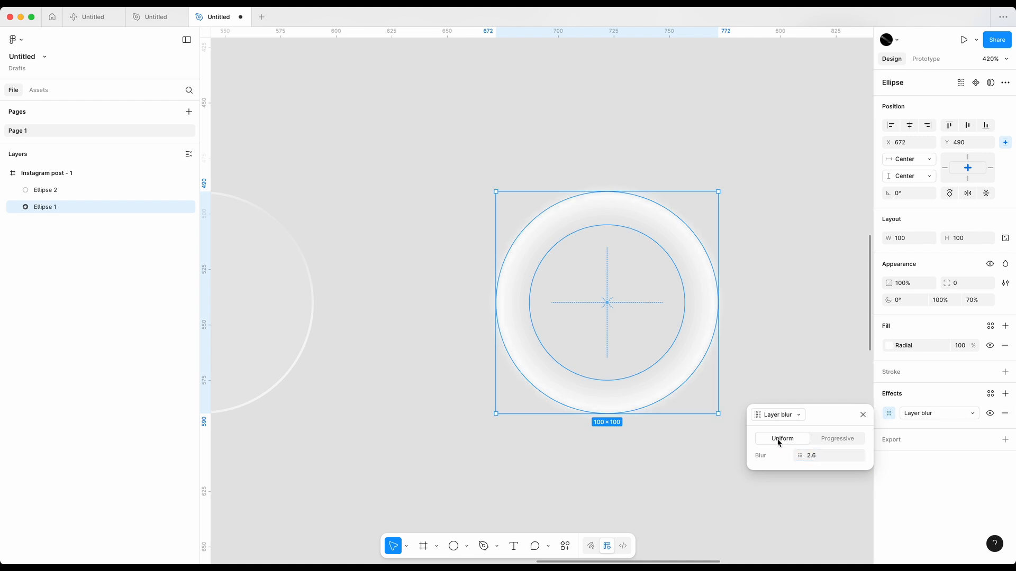
{"action": "left_click", "coordinate": [800, 368]}
Add a second effect to the ring and make it a background blur
{"action": "left_click", "coordinate": [680, 351]}
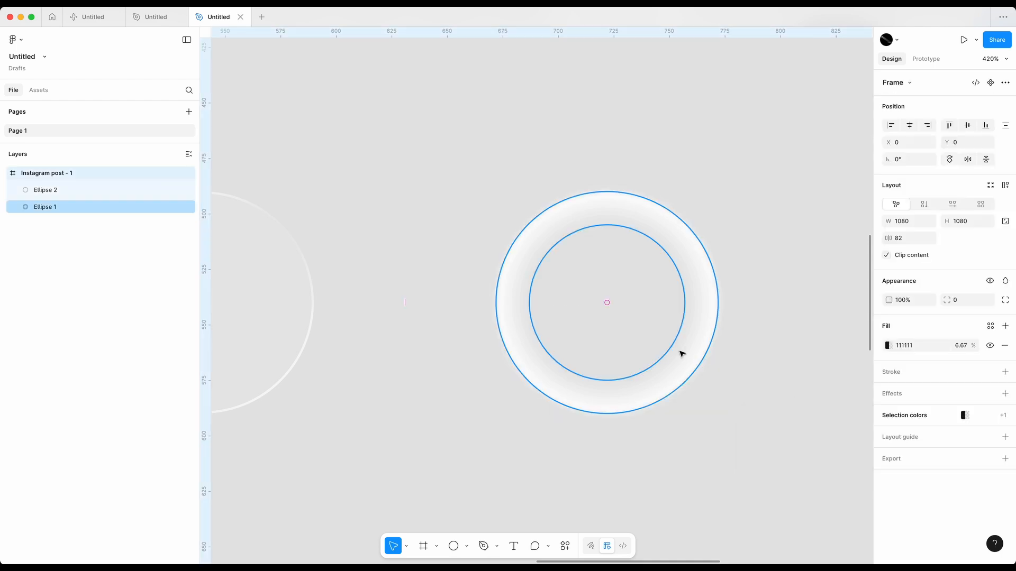
{"action": "left_click", "coordinate": [681, 352]}
{"action": "left_click", "coordinate": [1006, 393]}
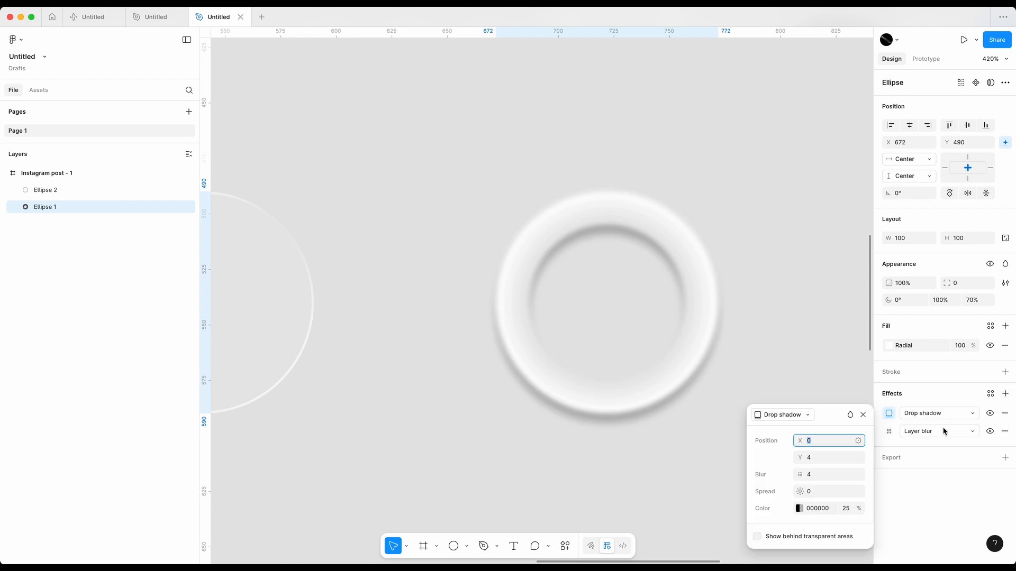
{"action": "left_click", "coordinate": [805, 416]}
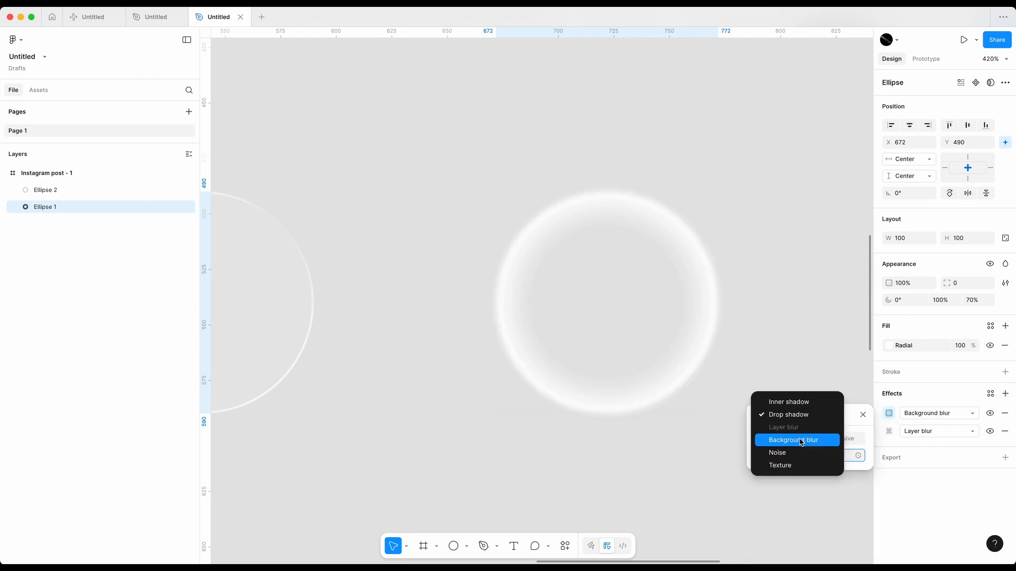
{"action": "left_click", "coordinate": [800, 439]}
{"action": "left_click", "coordinate": [789, 334]}
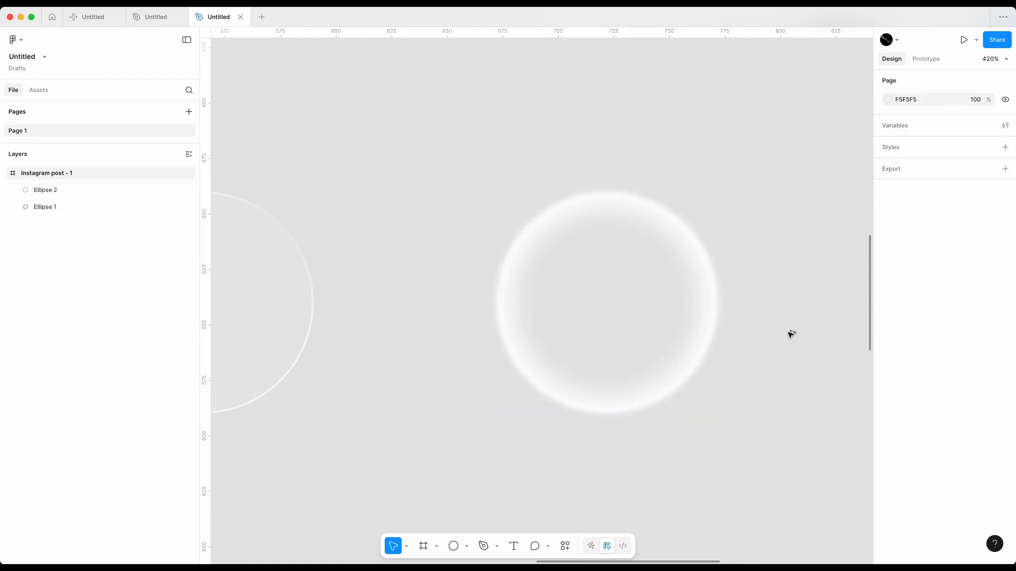
Add a third effect to the ring and make it a texture
{"action": "left_click", "coordinate": [570, 369]}
{"action": "left_click", "coordinate": [567, 387]}
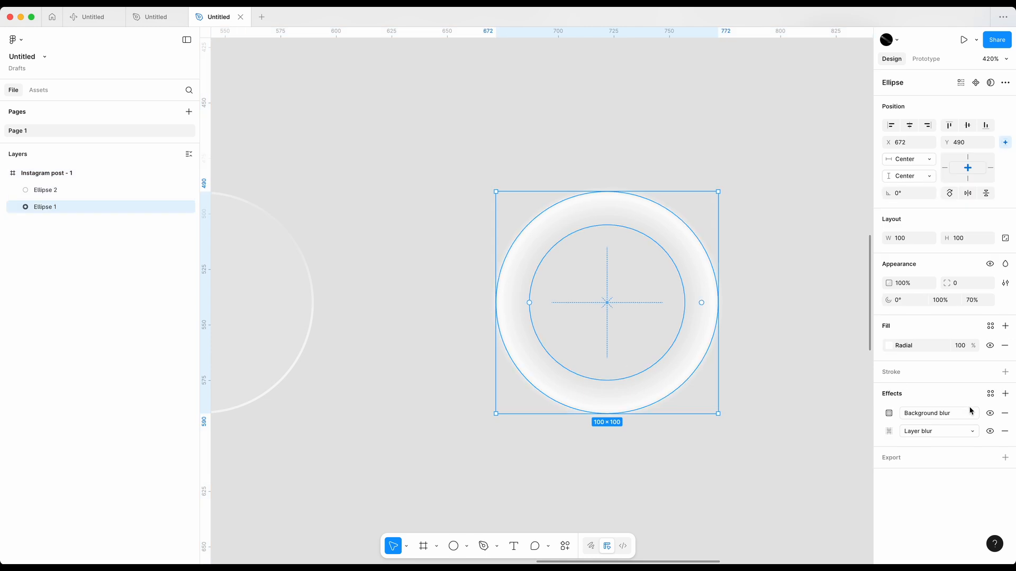
{"action": "left_click", "coordinate": [1005, 394]}
{"action": "left_click", "coordinate": [920, 416]}
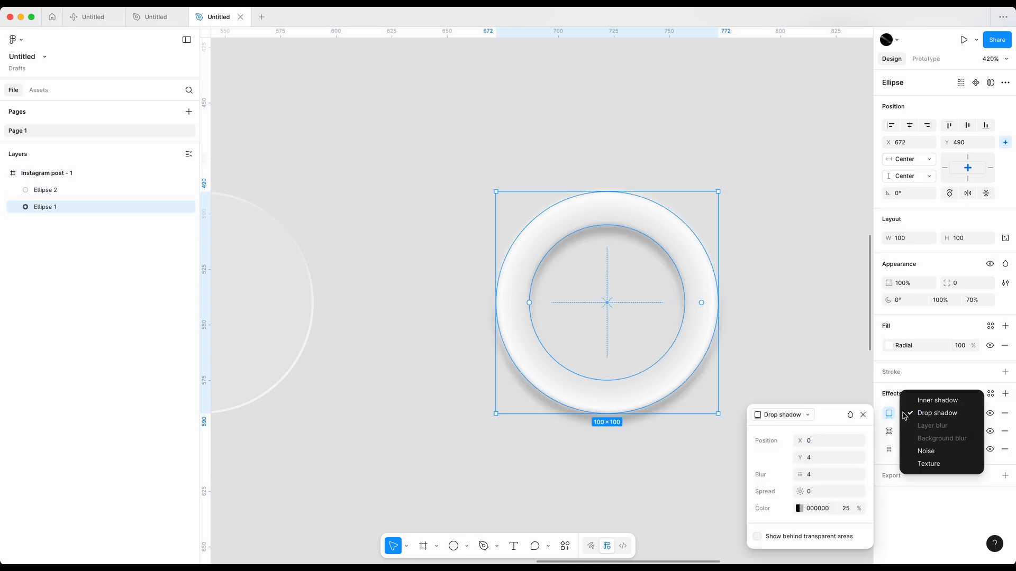
{"action": "left_click", "coordinate": [928, 464]}
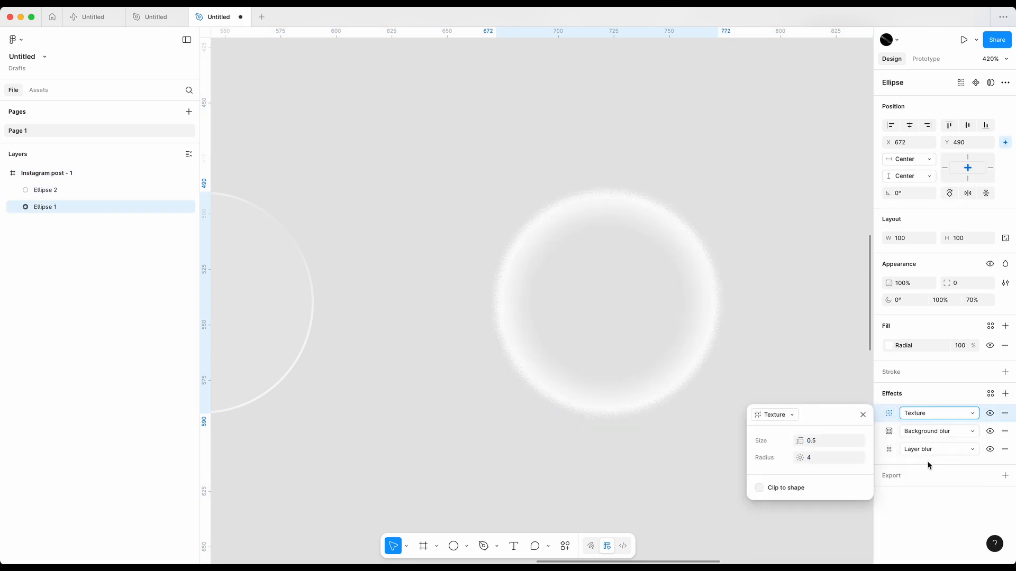
Set the ring's texture effect to size 28 and radius 1
{"action": "left_click", "coordinate": [824, 442]}
{"action": "type", "text": "28"}
{"action": "key", "text": "Tab"}
{"action": "type", "text": "1"}
{"action": "key", "text": "Return"}
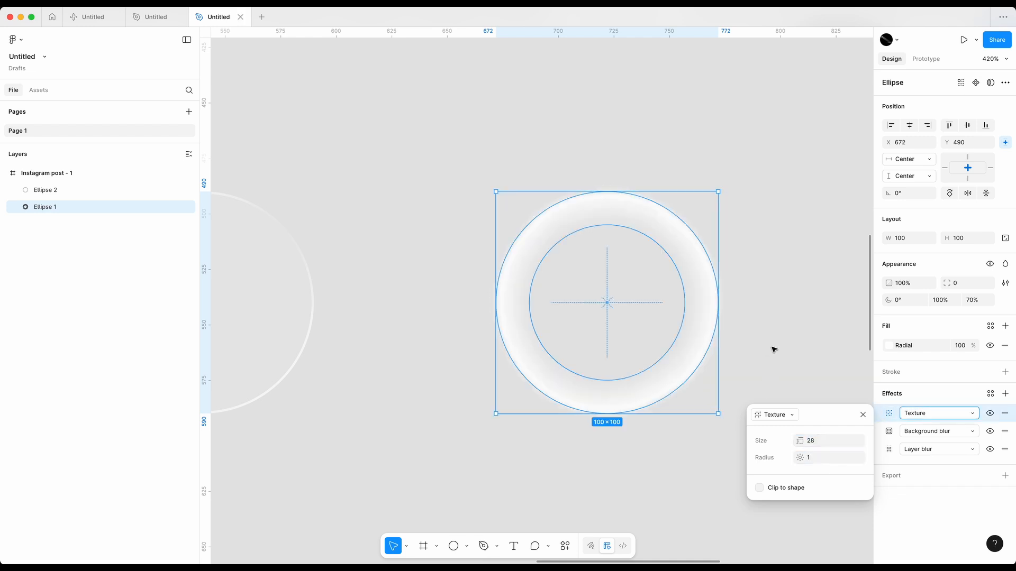
{"action": "left_click", "coordinate": [773, 350]}
Align the ring and the gradient-stroked circle on their horizontal centers so they overlap
{"action": "left_click", "coordinate": [700, 352]}
{"action": "scroll", "coordinate": [700, 351], "scroll_direction": "down", "scroll_amount": 5}
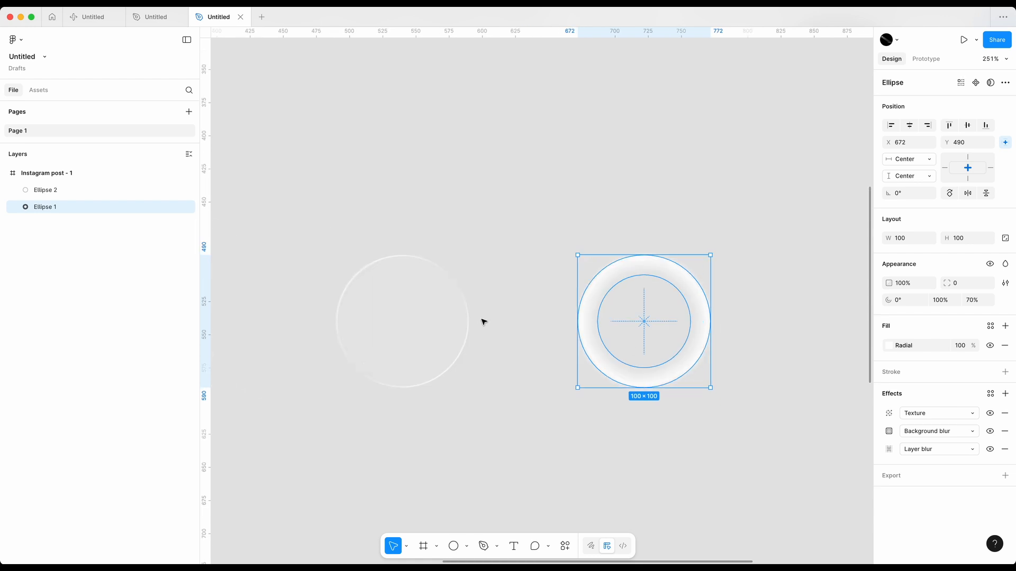
{"action": "left_click", "coordinate": [443, 277], "text": "shift"}
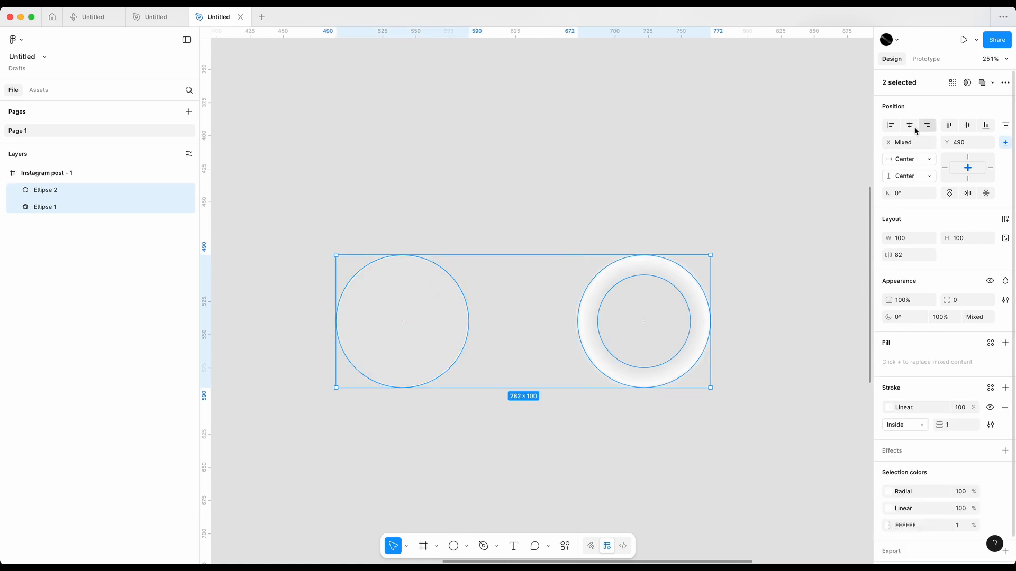
Lower the opacity of the outer 100% stop in the ring's radial gradient to 60%
{"action": "left_click", "coordinate": [440, 286]}
{"action": "scroll", "coordinate": [434, 292], "scroll_direction": "up", "scroll_amount": 5}
{"action": "key", "text": "Tab"}
{"action": "scroll", "coordinate": [727, 349], "scroll_direction": "right", "scroll_amount": 3}
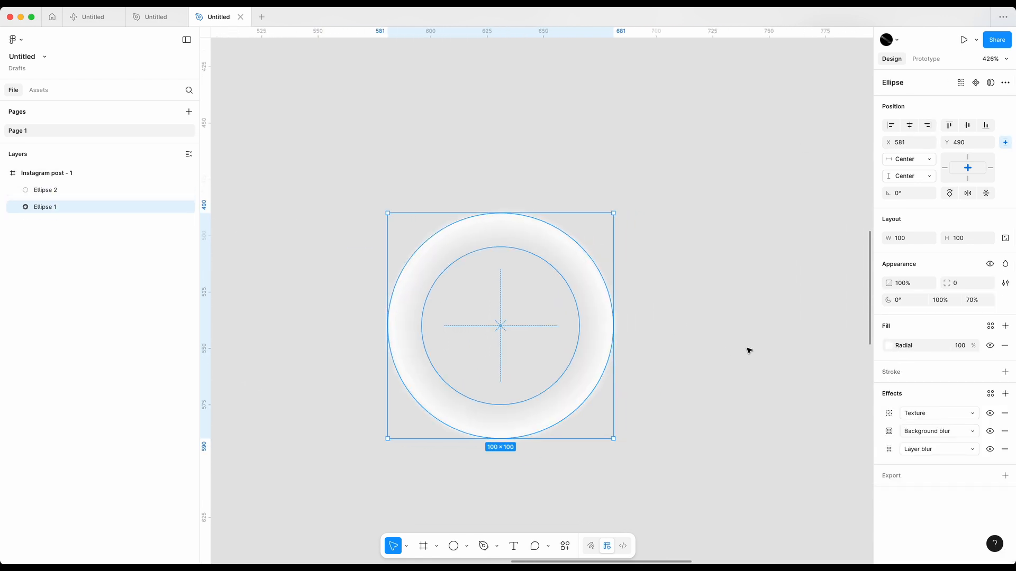
{"action": "left_click", "coordinate": [889, 347]}
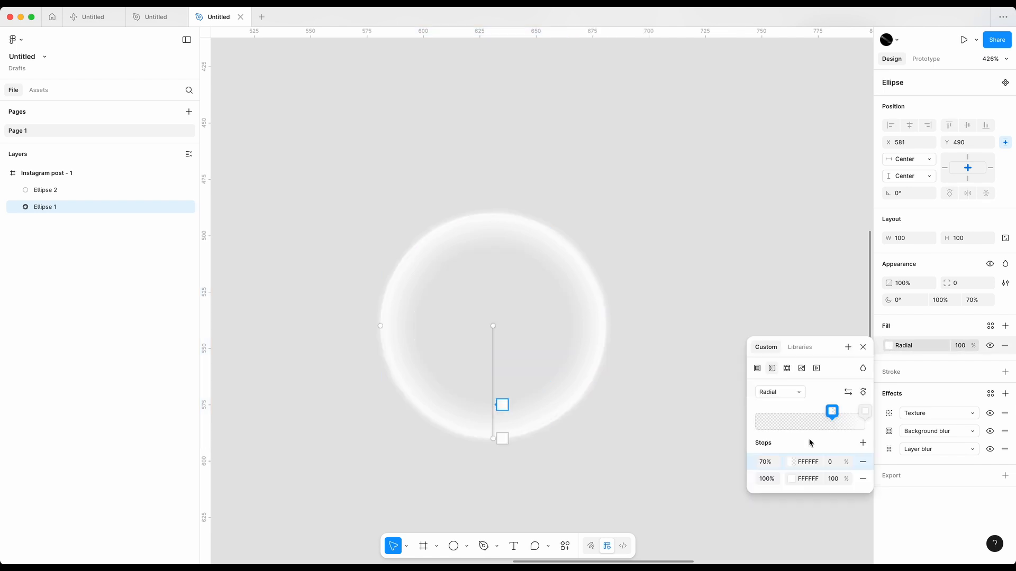
{"action": "left_click", "coordinate": [832, 479]}
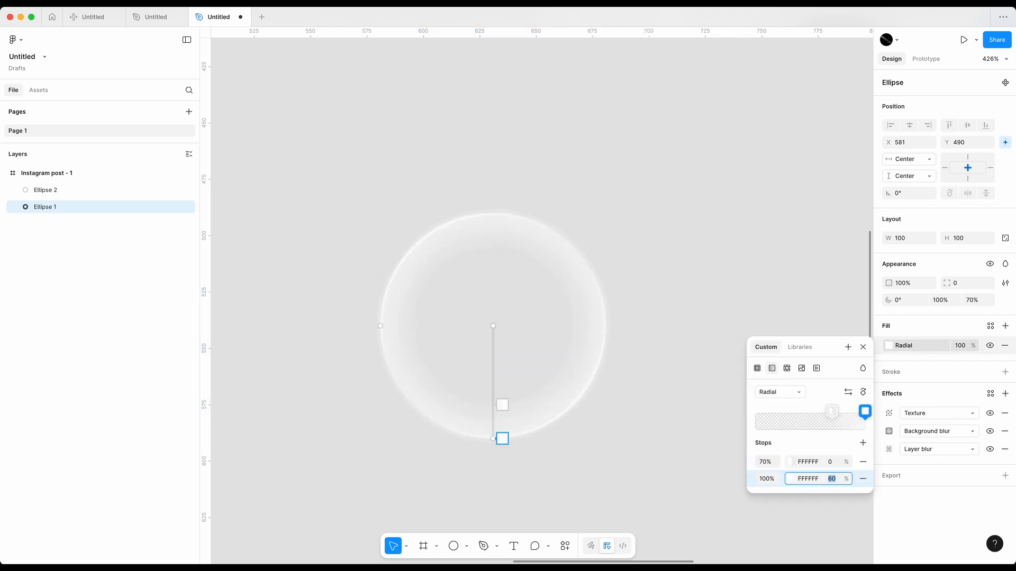
{"action": "left_click", "coordinate": [628, 401]}
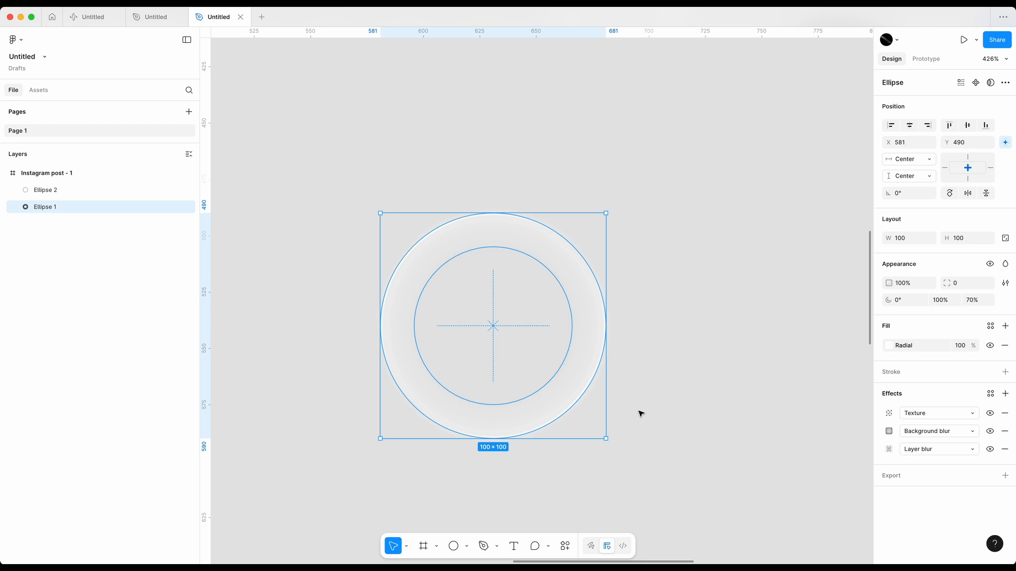
{"action": "left_click", "coordinate": [652, 430]}
Move the ring horizontally off the gradient-stroked circle to about X 700
{"action": "scroll", "coordinate": [652, 431], "scroll_direction": "down", "scroll_amount": 3}
{"action": "scroll", "coordinate": [652, 429], "scroll_direction": "right", "scroll_amount": 3}
{"action": "left_click", "coordinate": [490, 363]}
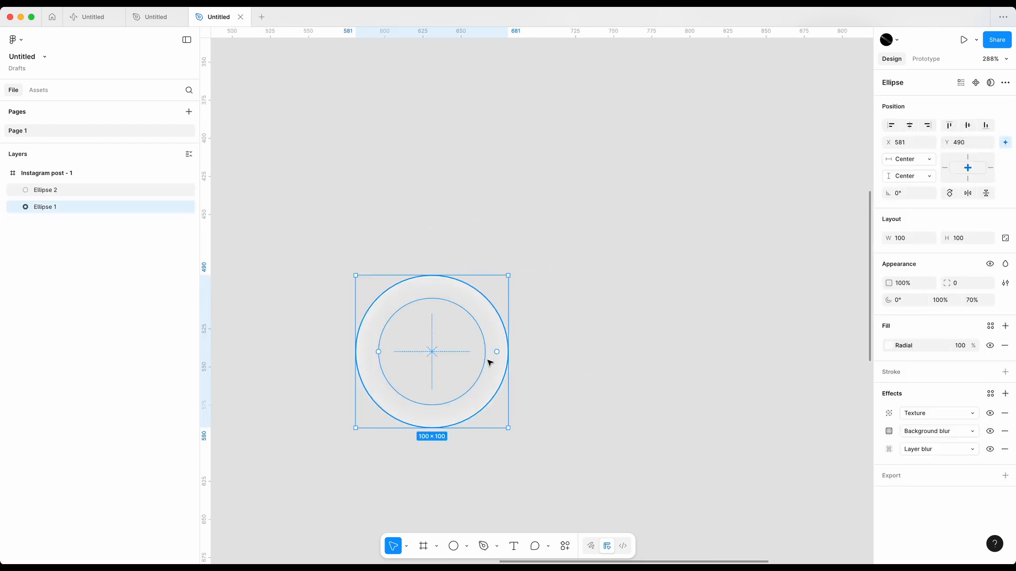
{"action": "left_click_drag", "start_coordinate": [487, 354], "coordinate": [590, 325]}
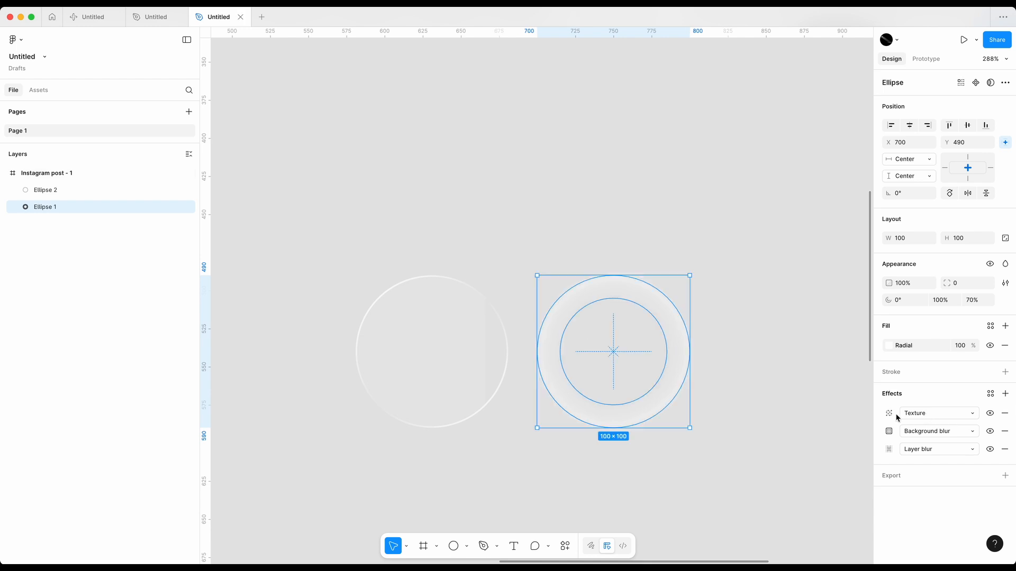
Duplicate the gradient-stroked circle to the far side of the ring and space the three shapes evenly with 20 px gaps
{"action": "scroll", "coordinate": [492, 334], "scroll_direction": "down", "scroll_amount": 2}
{"action": "left_click", "coordinate": [477, 338]}
{"action": "left_click_drag", "start_coordinate": [476, 338], "coordinate": [739, 342]}
{"action": "scroll", "coordinate": [739, 342], "scroll_direction": "right", "scroll_amount": 3}
{"action": "left_click", "coordinate": [577, 356], "text": "shift"}
{"action": "left_click_drag", "start_coordinate": [517, 351], "coordinate": [517, 351]}
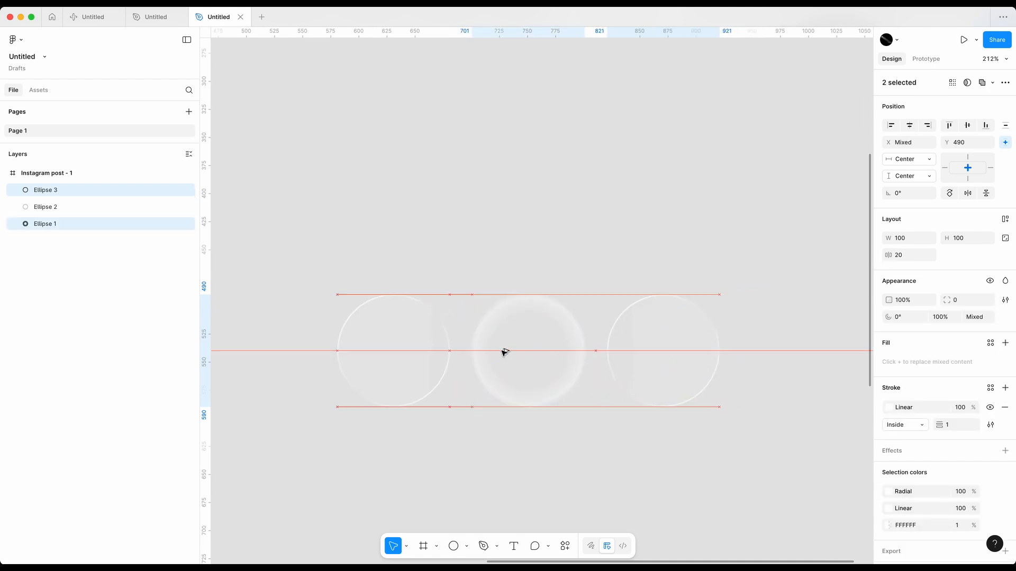
Add a drop shadow to the duplicated circle, Ellipse 3
{"action": "left_click", "coordinate": [662, 374]}
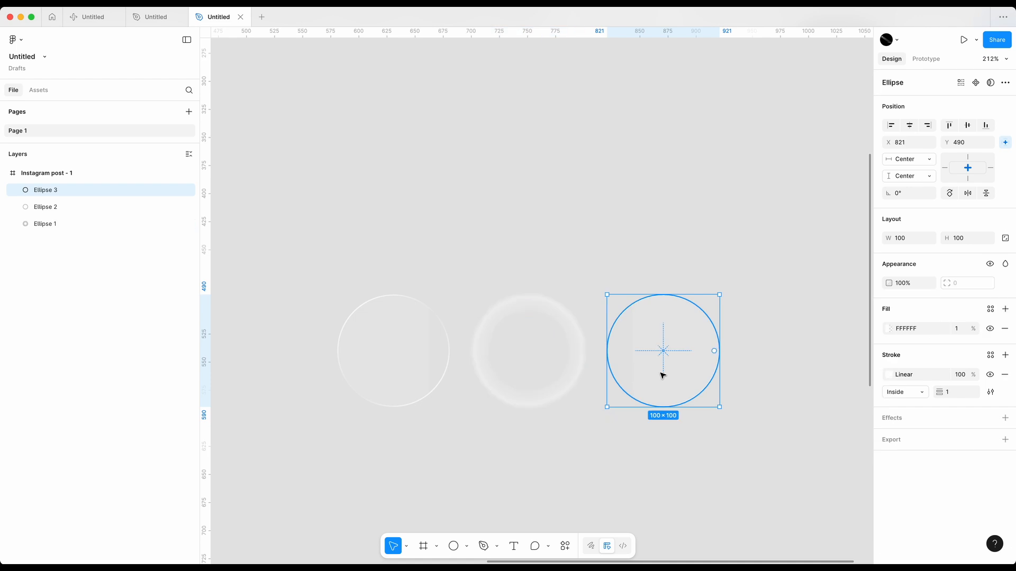
{"action": "scroll", "coordinate": [661, 370], "scroll_direction": "up", "scroll_amount": 5}
{"action": "left_click", "coordinate": [1005, 418]}
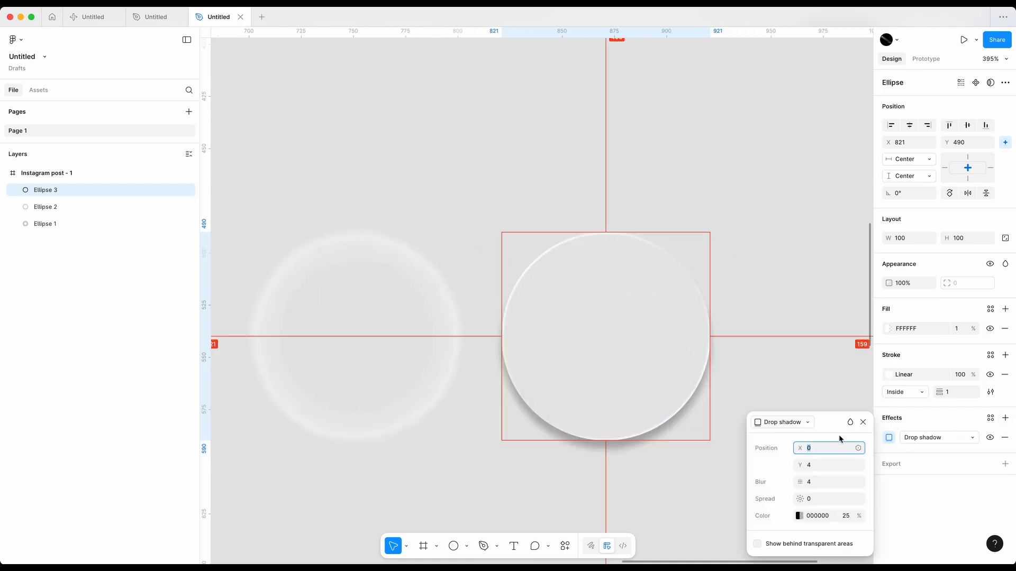
{"action": "left_click", "coordinate": [806, 424]}
{"action": "left_click", "coordinate": [806, 423]}
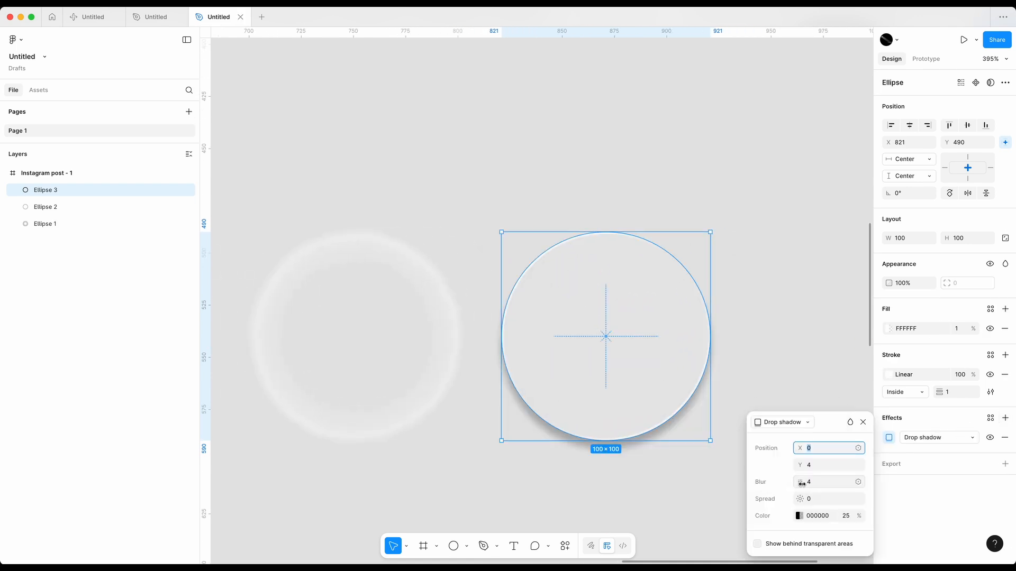
Set Ellipse 3's drop shadow to Y offset 0, blur 20, spread -8 and 30% color opacity
{"action": "left_click", "coordinate": [813, 466]}
{"action": "key", "text": "Tab"}
{"action": "type", "text": "20"}
{"action": "key", "text": "Tab"}
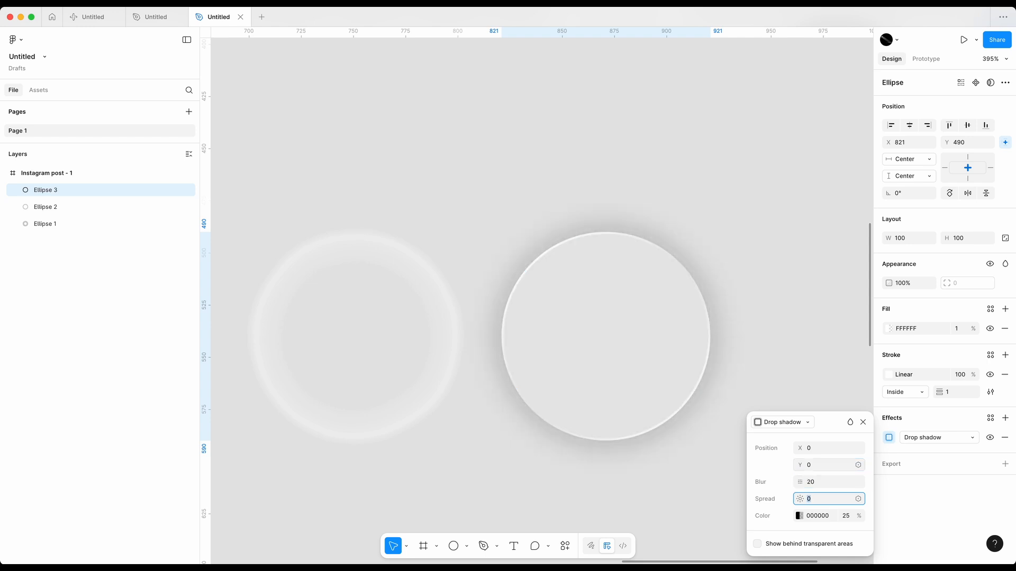
{"action": "type", "text": "-8"}
{"action": "key", "text": "Return"}
{"action": "left_click", "coordinate": [845, 516]}
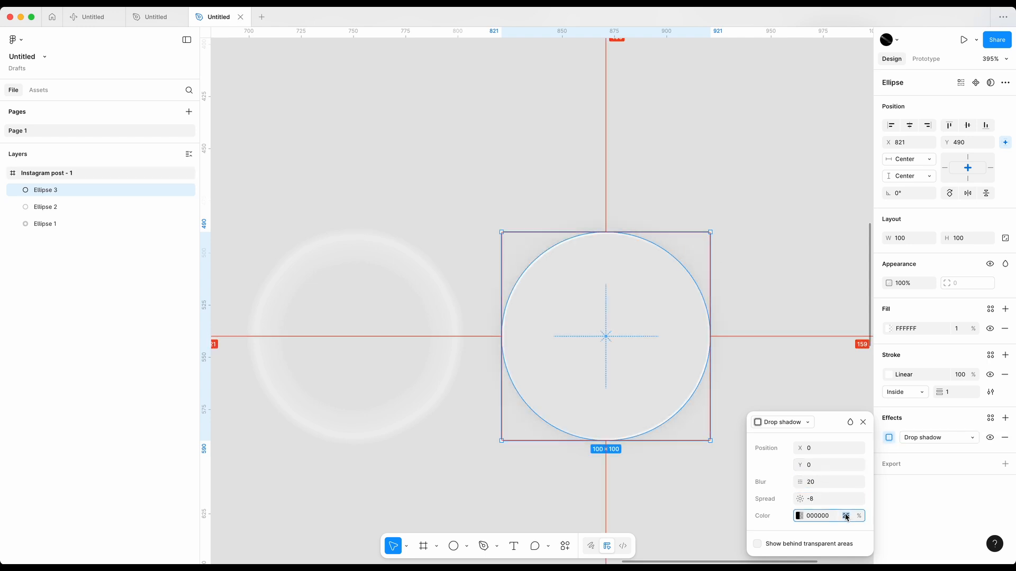
{"action": "key", "text": "Return"}
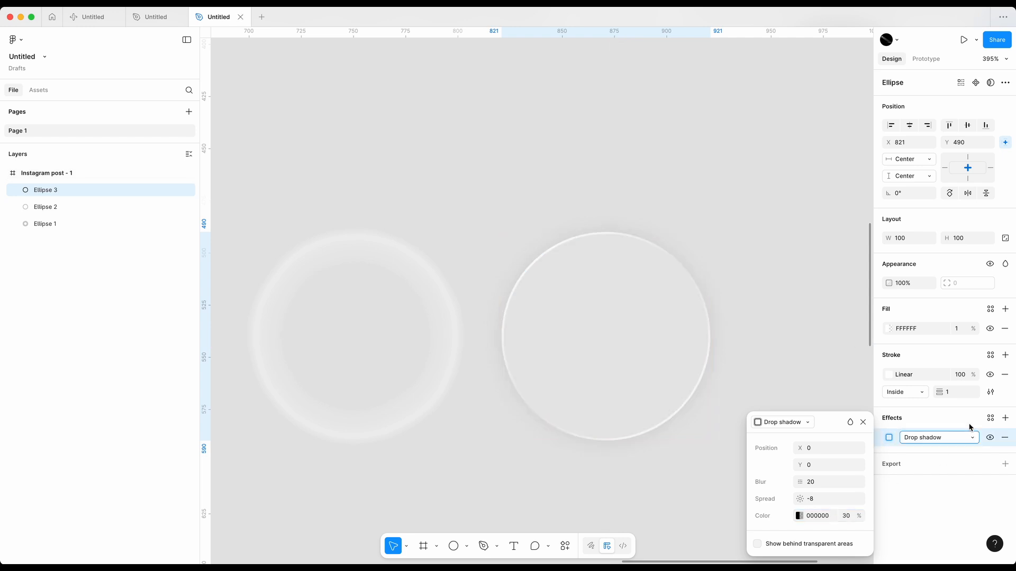
Add a second drop shadow to Ellipse 3, order it below the first and open its settings
{"action": "left_click", "coordinate": [1005, 418]}
{"action": "left_click", "coordinate": [888, 457]}
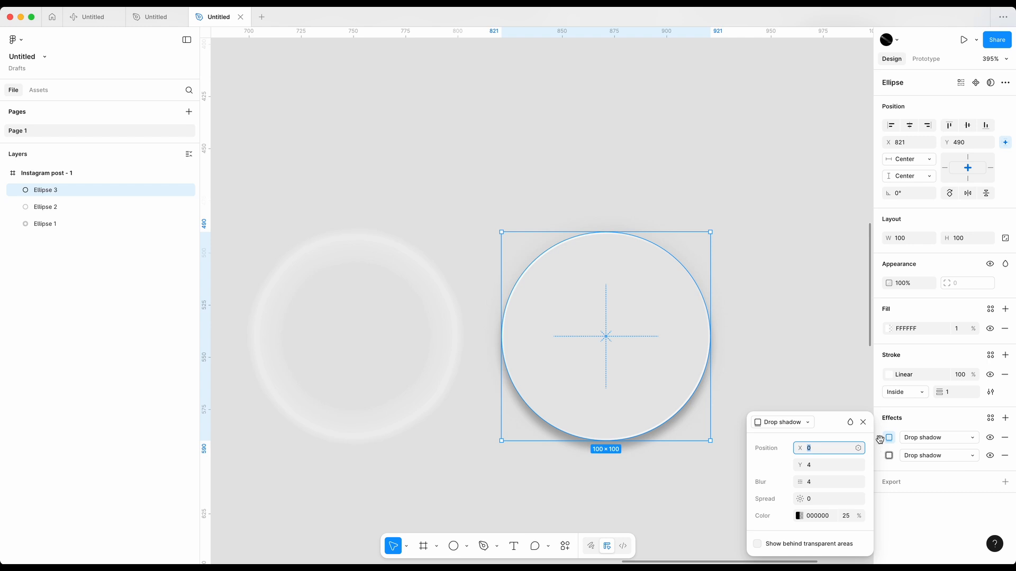
{"action": "left_click", "coordinate": [894, 460]}
{"action": "left_click", "coordinate": [889, 458]}
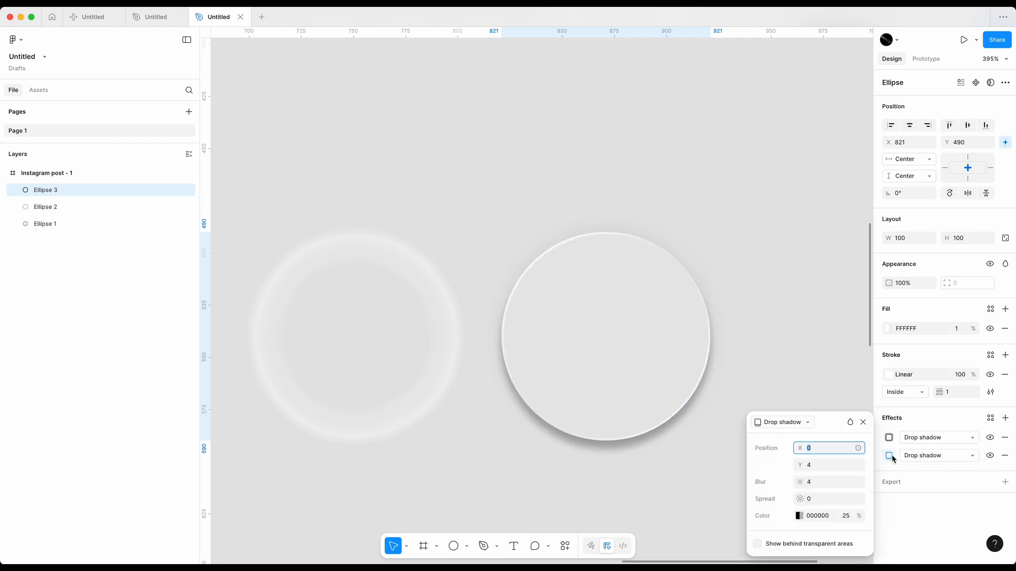
Set the second drop shadow's Y offset to 0 and its blur to 35
{"action": "left_click", "coordinate": [824, 466]}
{"action": "type", "text": "0"}
{"action": "key", "text": "Tab"}
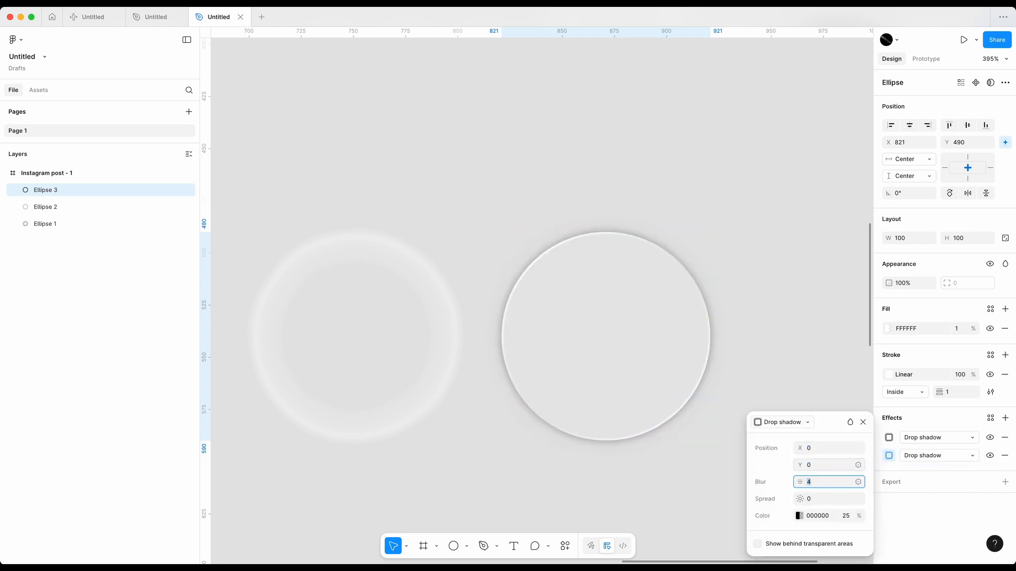
{"action": "type", "text": "35"}
{"action": "key", "text": "Tab"}
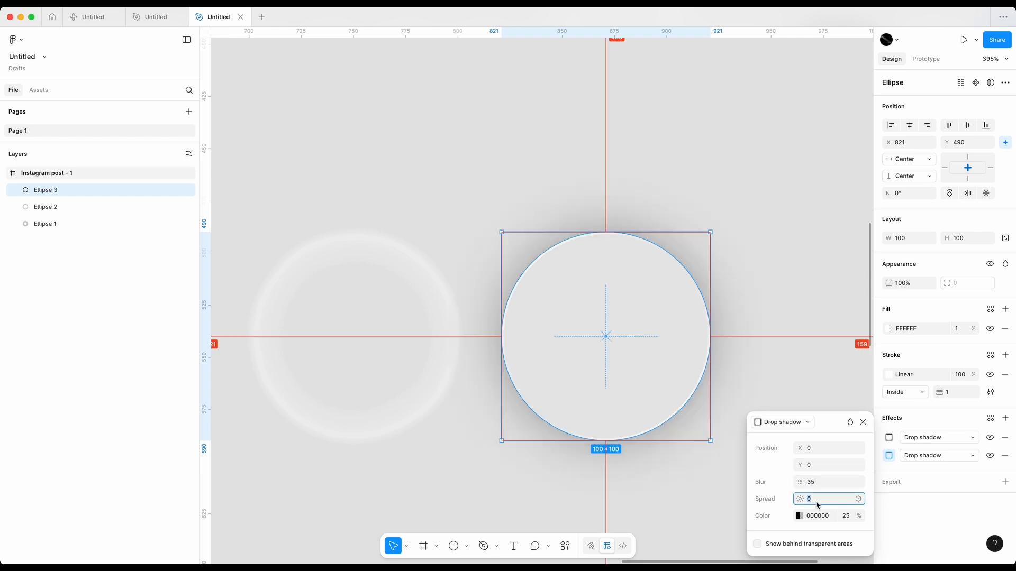
Set the second drop shadow's spread to -6 and its color opacity to 15%
{"action": "type", "text": "6"}
{"action": "key", "text": "Return"}
{"action": "left_click", "coordinate": [817, 501]}
{"action": "type", "text": "-6"}
{"action": "key", "text": "Return"}
{"action": "left_click", "coordinate": [847, 518]}
{"action": "key", "text": "Return"}
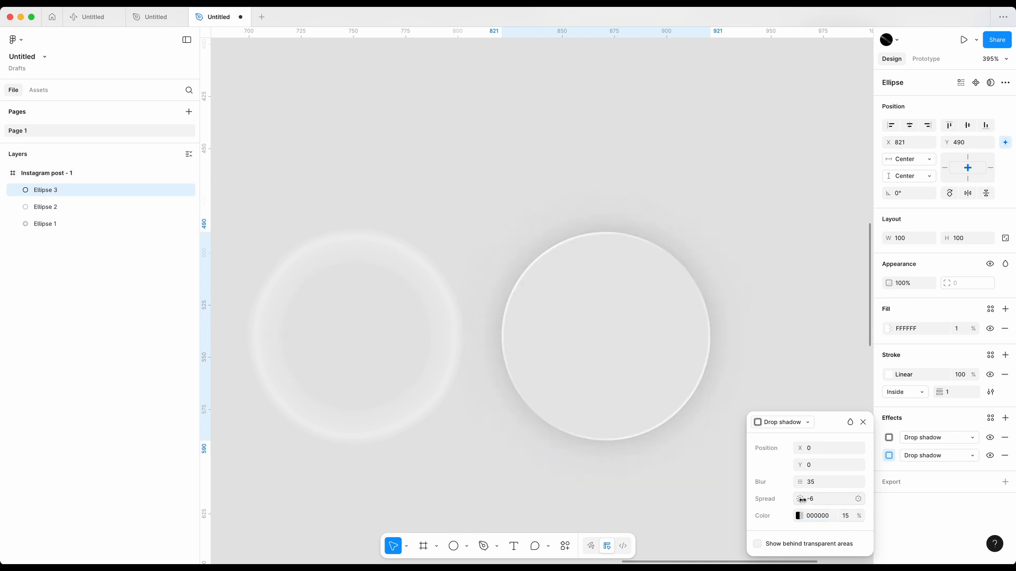
{"action": "left_click", "coordinate": [761, 334]}
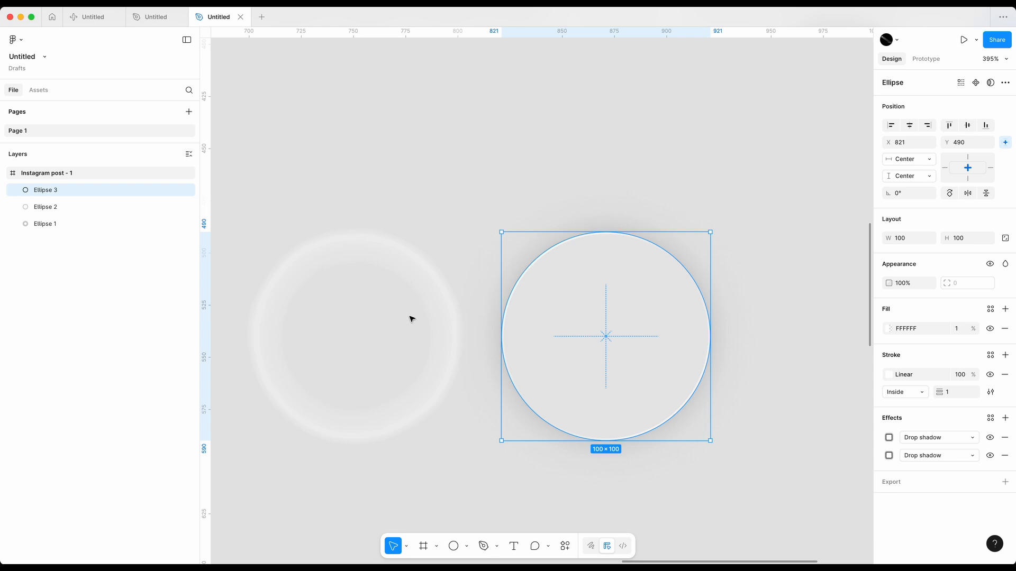
Remove the stroke from the original circle, Ellipse 2, and add a uniform layer blur to it
{"action": "scroll", "coordinate": [458, 234], "scroll_direction": "down", "scroll_amount": 3}
{"action": "scroll", "coordinate": [458, 235], "scroll_direction": "left", "scroll_amount": 3}
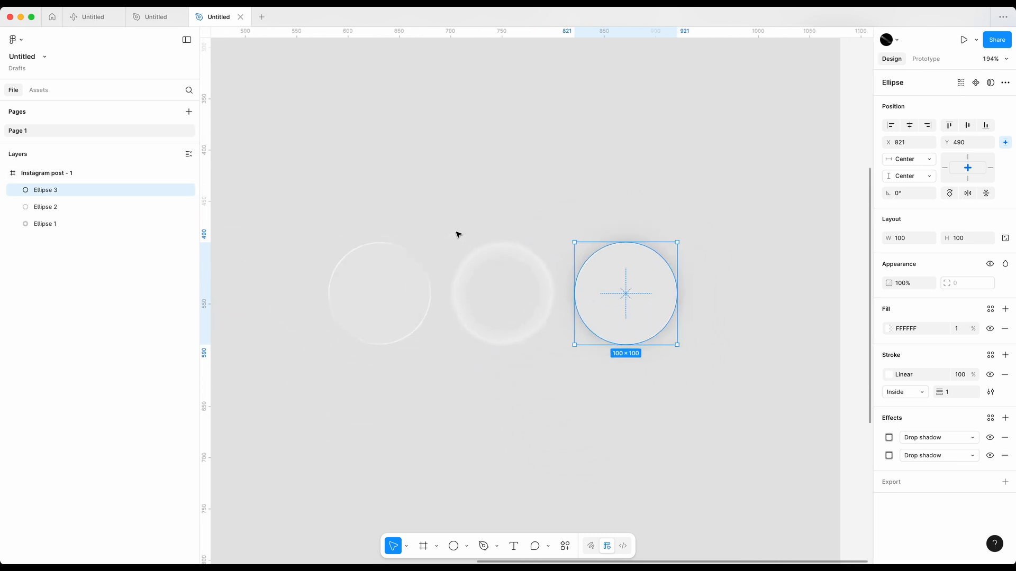
{"action": "scroll", "coordinate": [458, 235], "scroll_direction": "up", "scroll_amount": 2}
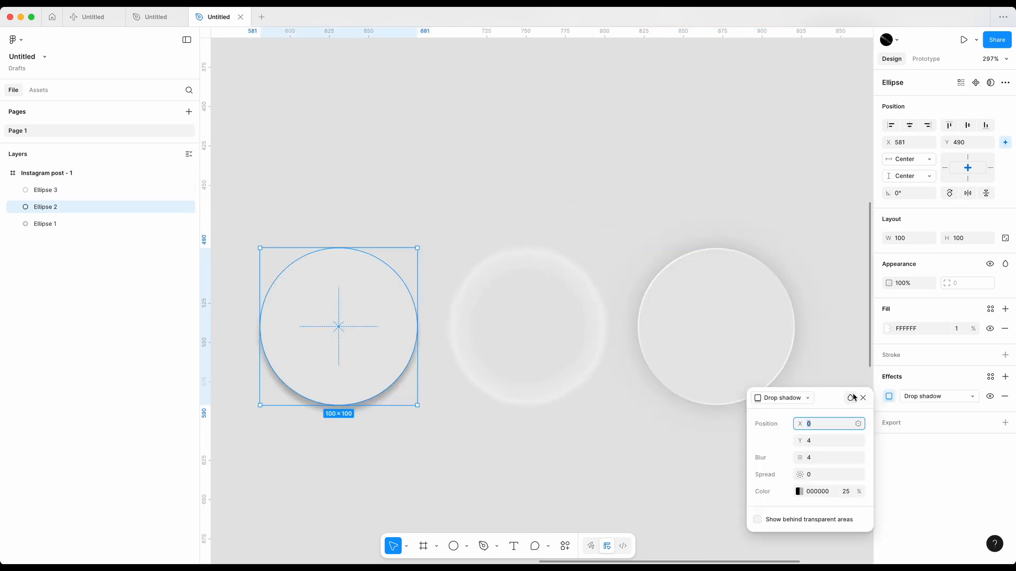
{"action": "scroll", "coordinate": [601, 426], "scroll_direction": "left", "scroll_amount": 3}
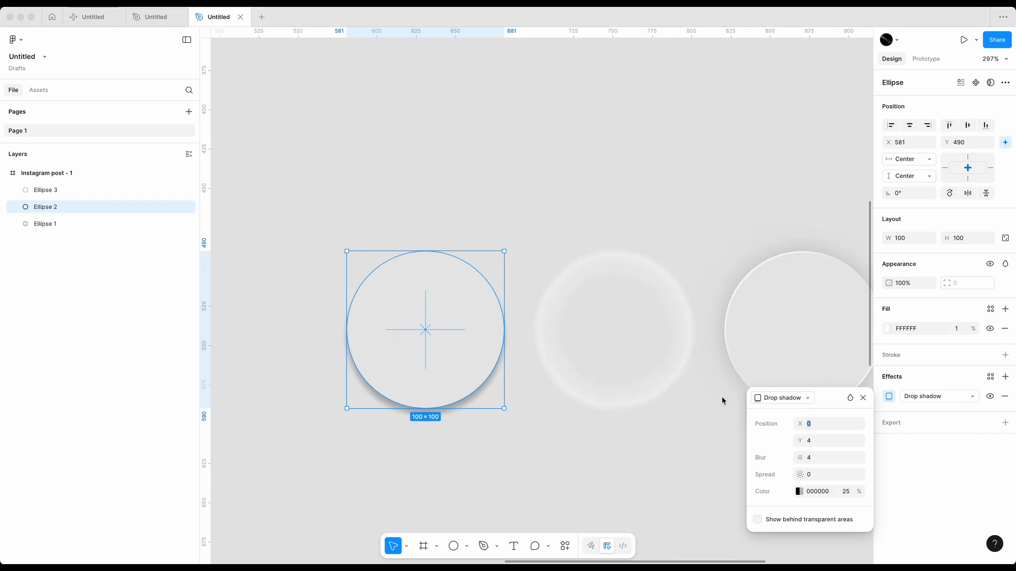
{"action": "left_click", "coordinate": [799, 402]}
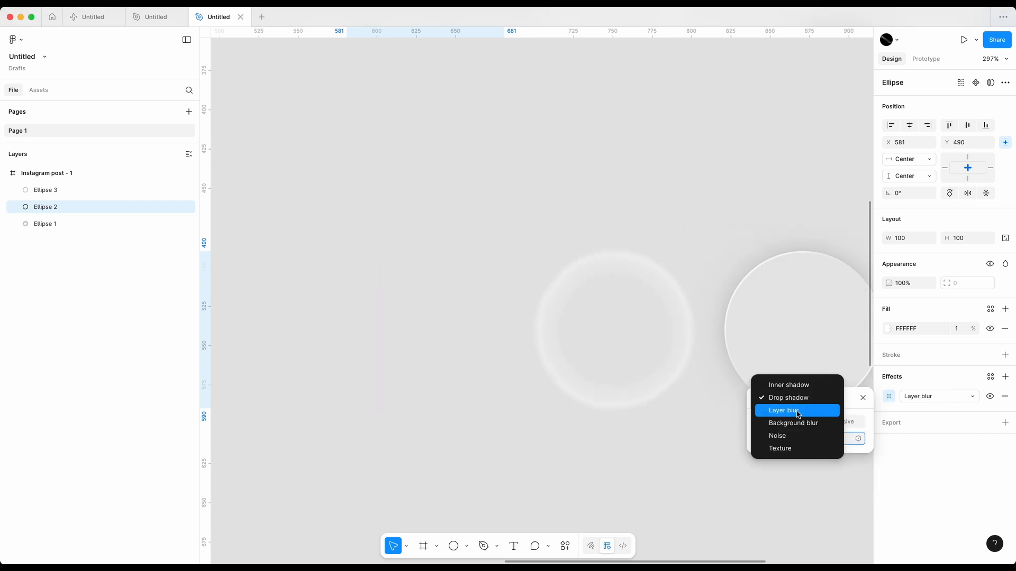
{"action": "left_click", "coordinate": [798, 411]}
{"action": "key", "text": "alt"}
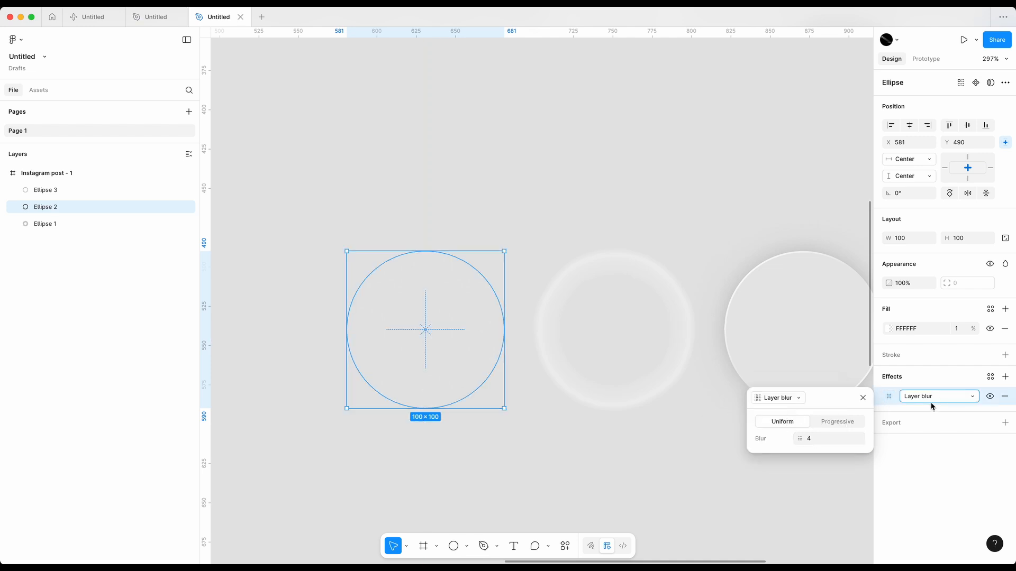
Add a background blur to Ellipse 2 and order it below the layer blur
{"action": "left_click", "coordinate": [1004, 378]}
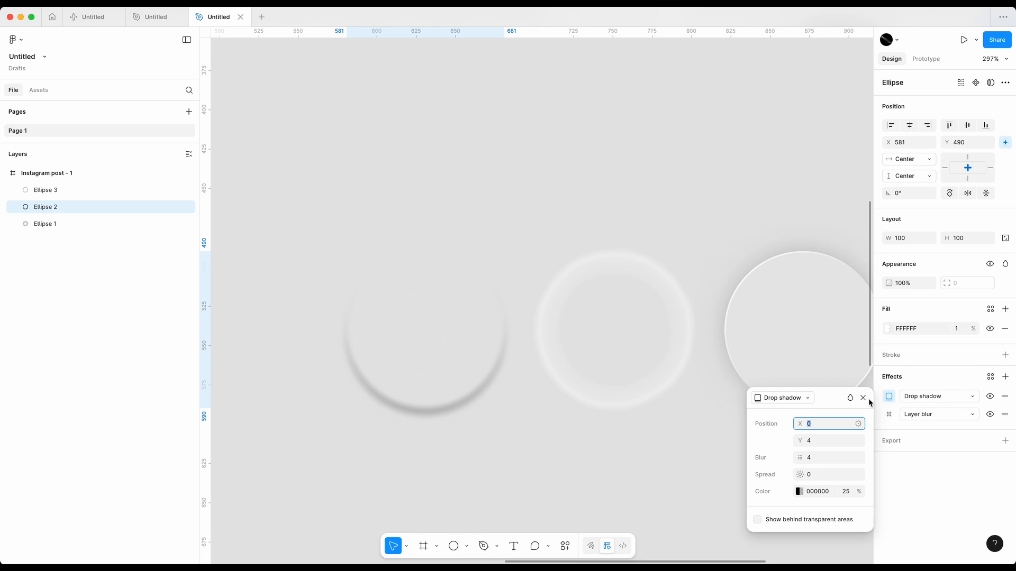
{"action": "left_click", "coordinate": [798, 402]}
{"action": "left_click", "coordinate": [798, 420]}
{"action": "key", "text": "alt"}
{"action": "left_click_drag", "start_coordinate": [878, 397], "coordinate": [883, 422]}
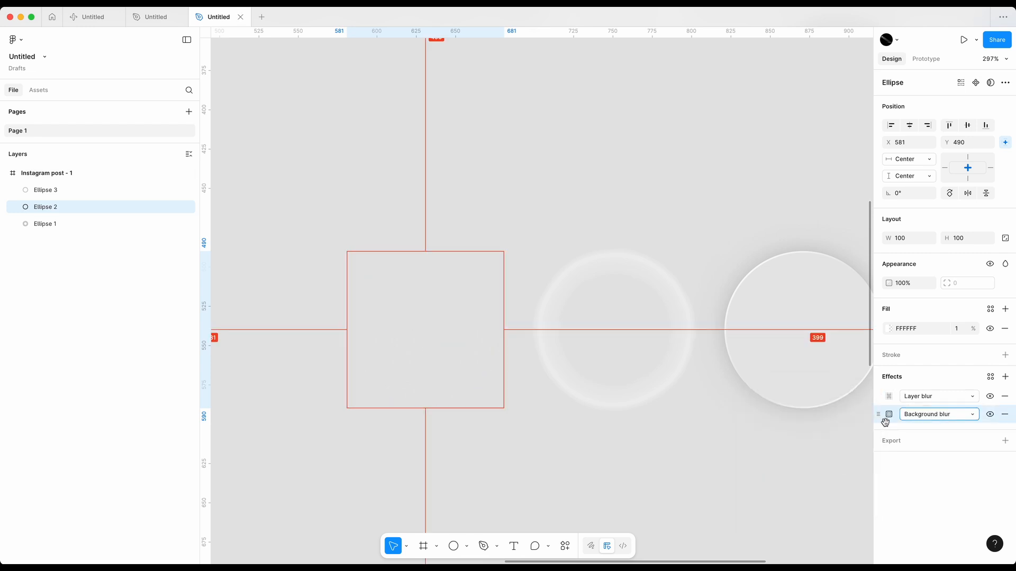
Add a texture effect with size 65 and radius 8 to Ellipse 2 and move it below its other effects
{"action": "left_click", "coordinate": [1004, 377]}
{"action": "left_click", "coordinate": [791, 400]}
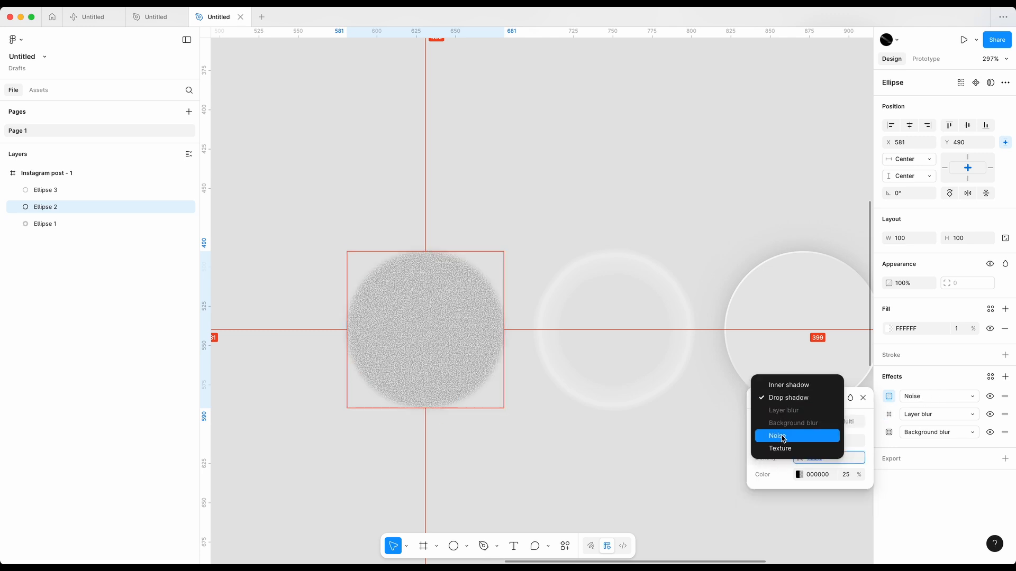
{"action": "left_click", "coordinate": [783, 449]}
{"action": "left_click", "coordinate": [815, 425]}
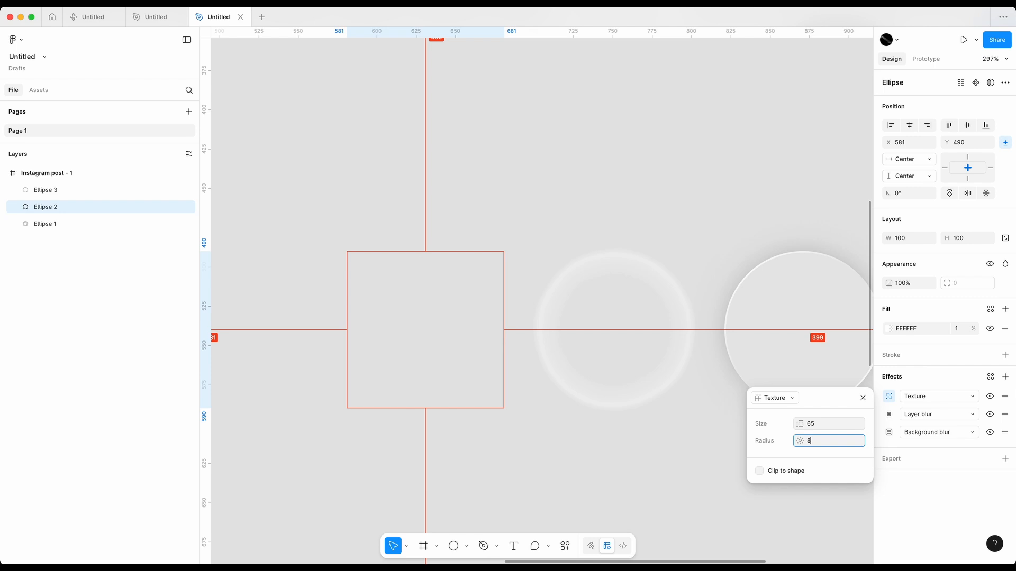
{"action": "key", "text": "Return"}
{"action": "left_click_drag", "start_coordinate": [877, 394], "coordinate": [886, 435]}
{"action": "left_click", "coordinate": [625, 480]}
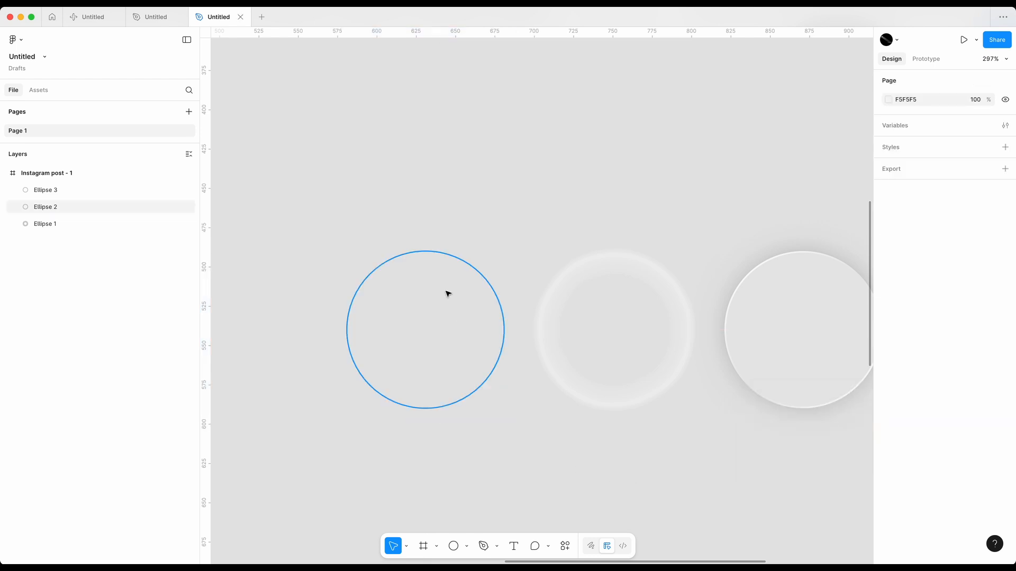
Send Ellipse 2 behind Ellipse 1 in the layer order
{"action": "left_click", "coordinate": [453, 302]}
{"action": "scroll", "coordinate": [469, 287], "scroll_direction": "down", "scroll_amount": 2}
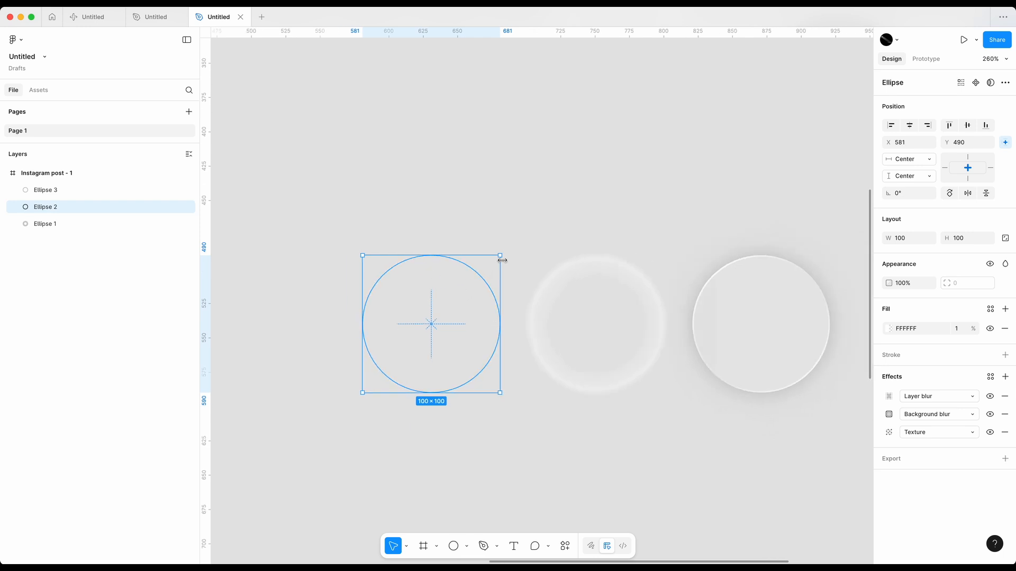
{"action": "key", "text": "super+bracketleft"}
{"action": "key", "text": "Escape"}
{"action": "key", "text": "Return"}
Select all three circles and align their horizontal centers so they stack on top of each other
{"action": "left_click", "coordinate": [612, 275], "text": "shift"}
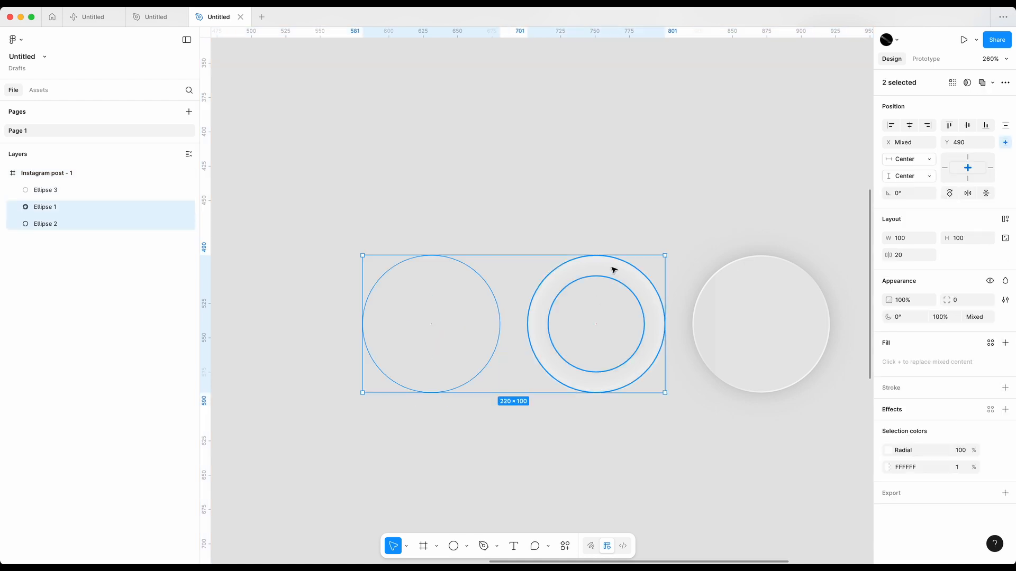
{"action": "left_click", "coordinate": [721, 280], "text": "shift"}
{"action": "left_click", "coordinate": [910, 126]}
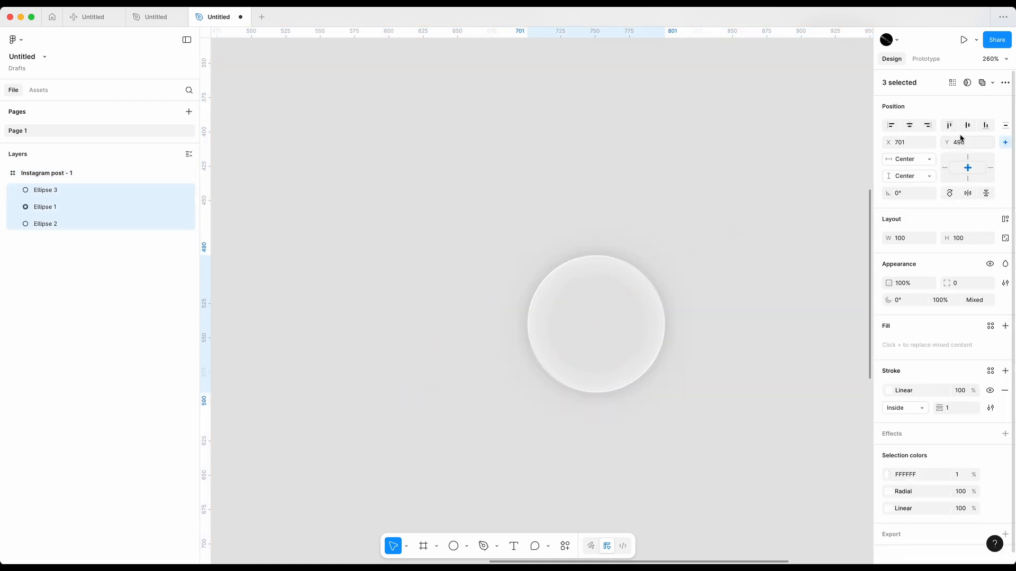
Group the three stacked circles and rename the group Glass
{"action": "key", "text": "super+g"}
{"action": "key", "text": "super+r"}
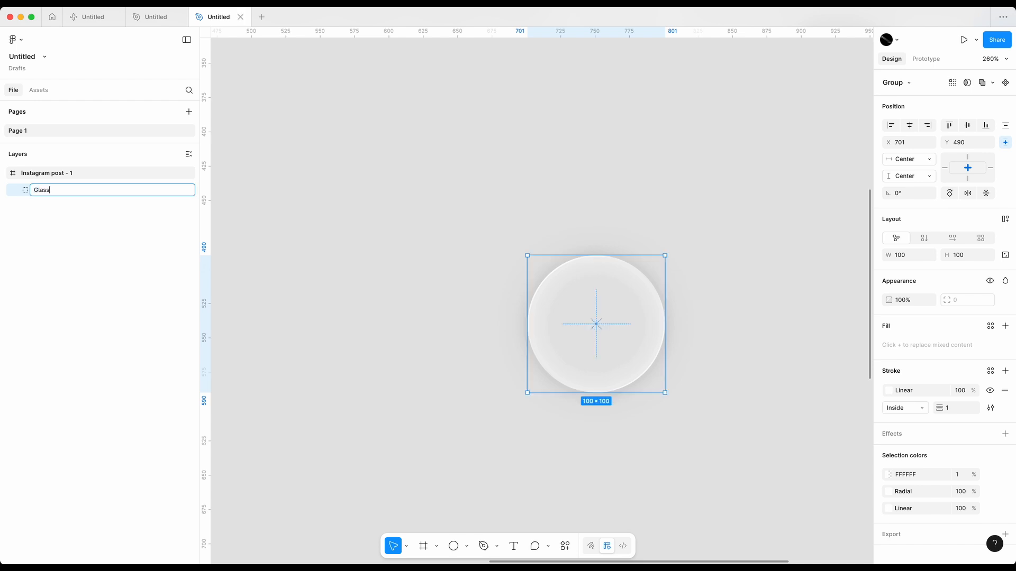
{"action": "key", "text": "Return"}
{"action": "scroll", "coordinate": [240, 312], "scroll_direction": "down", "scroll_amount": 5}
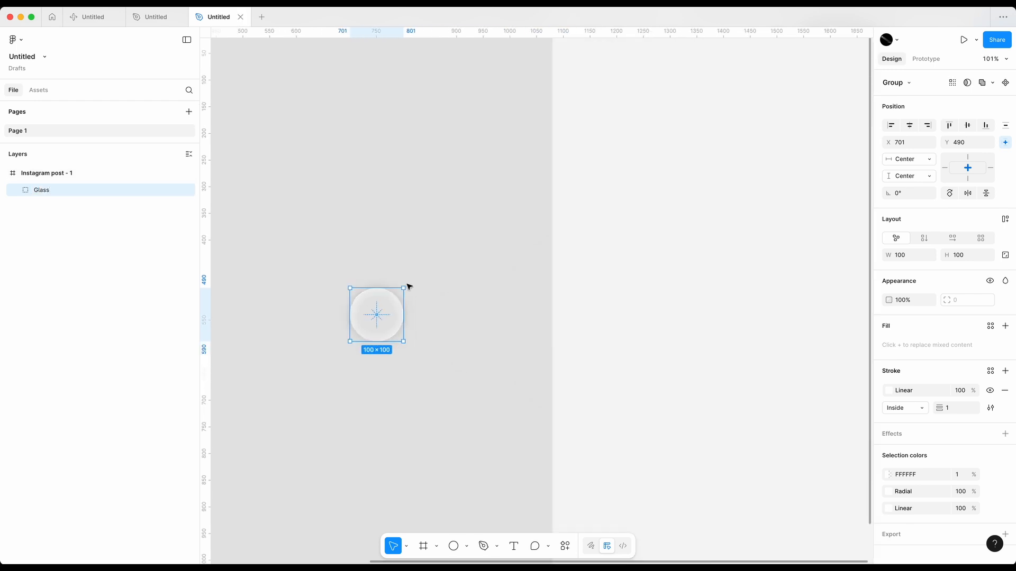
{"action": "scroll", "coordinate": [438, 286], "scroll_direction": "left", "scroll_amount": 3}
{"action": "scroll", "coordinate": [438, 286], "scroll_direction": "down", "scroll_amount": 3}
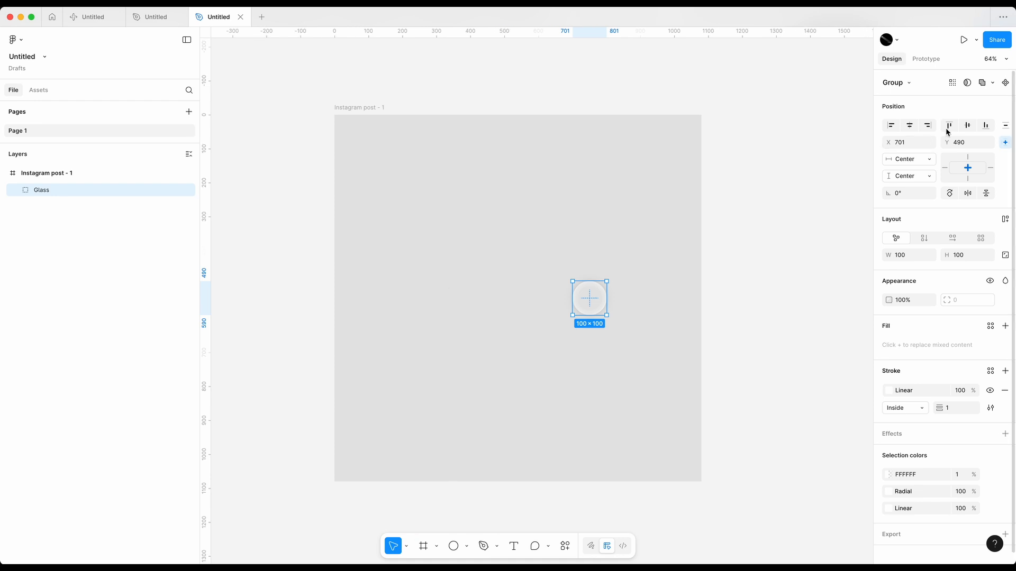
{"action": "left_click", "coordinate": [891, 126]}
{"action": "left_click", "coordinate": [569, 295]}
{"action": "key", "text": "super+v"}
{"action": "key", "text": "super+z"}
Center the Glass group horizontally in the Instagram post frame
{"action": "left_click", "coordinate": [352, 305]}
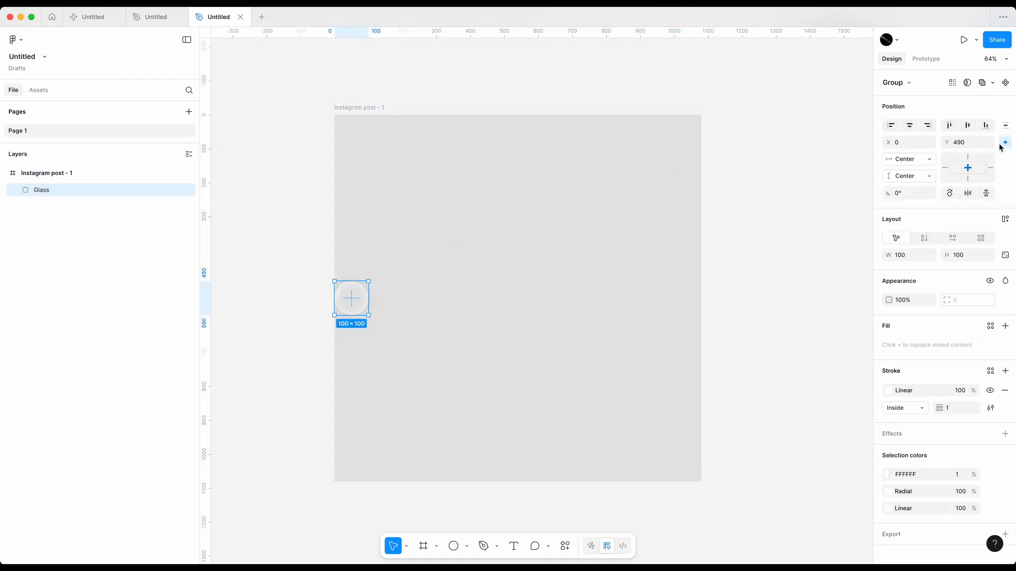
{"action": "left_click", "coordinate": [910, 127]}
Paste the leaf image into the Instagram post frame, behind the Glass group, and widen it from its center to cover the frame
{"action": "left_click", "coordinate": [585, 304]}
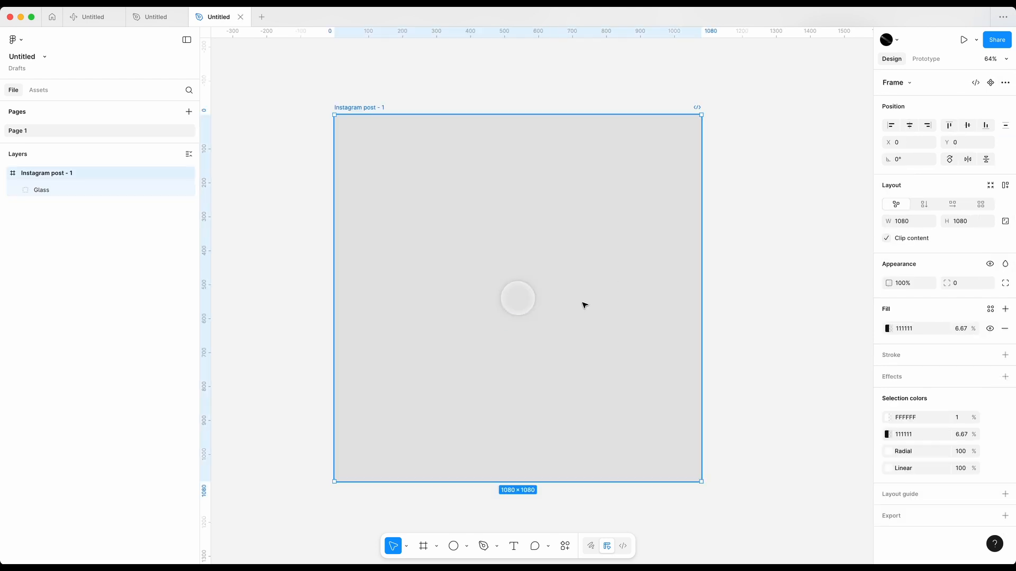
{"action": "key", "text": "super+v"}
{"action": "key", "text": "super+bracketleft"}
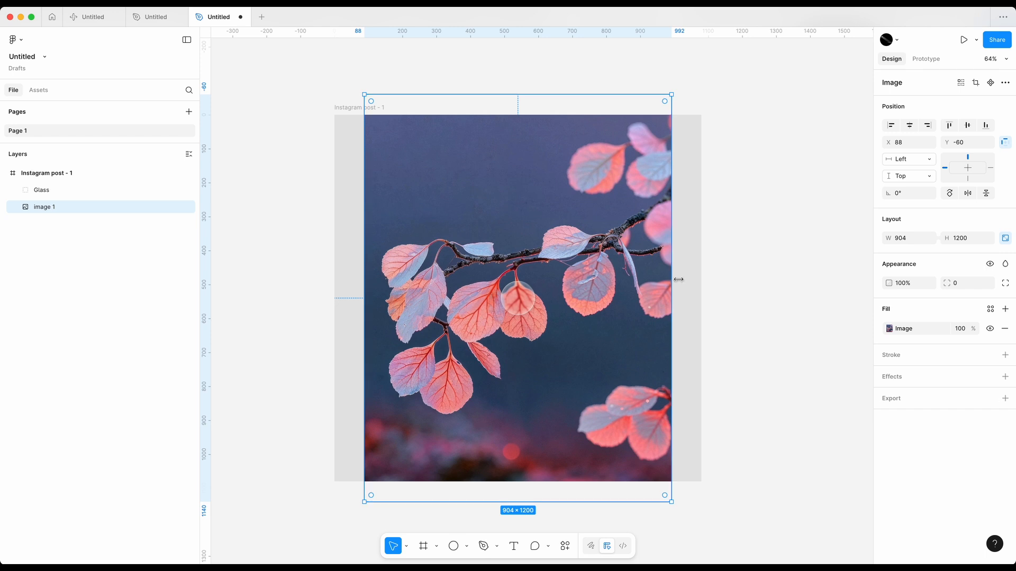
{"action": "key", "text": "alt"}
{"action": "left_click_drag", "start_coordinate": [682, 281], "coordinate": [711, 281]}
Move the Glass group up to Y 427, over the stem of the central leaf
{"action": "left_click", "coordinate": [527, 307]}
{"action": "scroll", "coordinate": [519, 302], "scroll_direction": "up", "scroll_amount": 5}
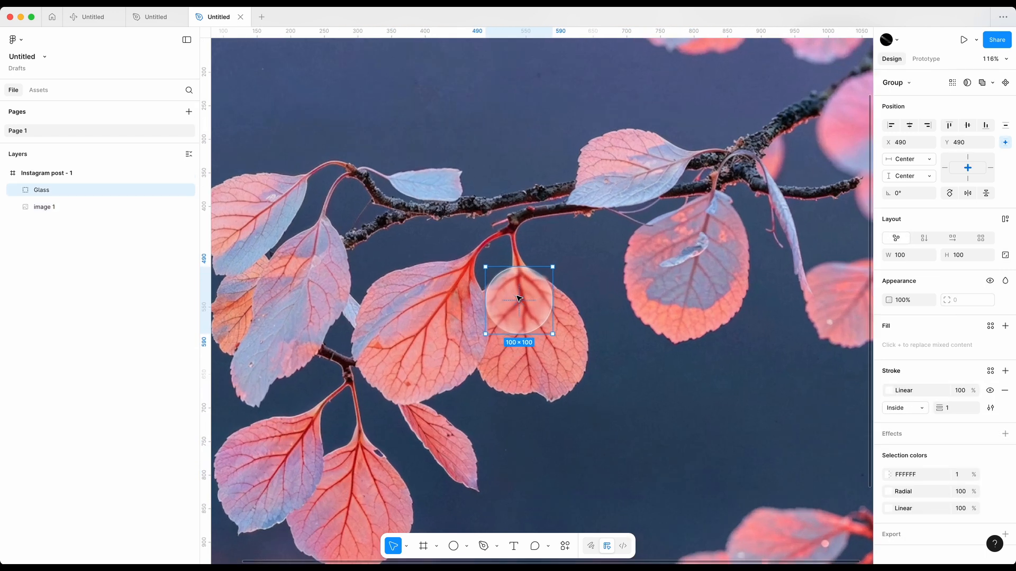
{"action": "key", "text": "super+backslash"}
{"action": "left_click_drag", "start_coordinate": [520, 313], "coordinate": [511, 267]}
{"action": "scroll", "coordinate": [510, 267], "scroll_direction": "up", "scroll_amount": 3}
{"action": "key", "text": "super+backslash"}
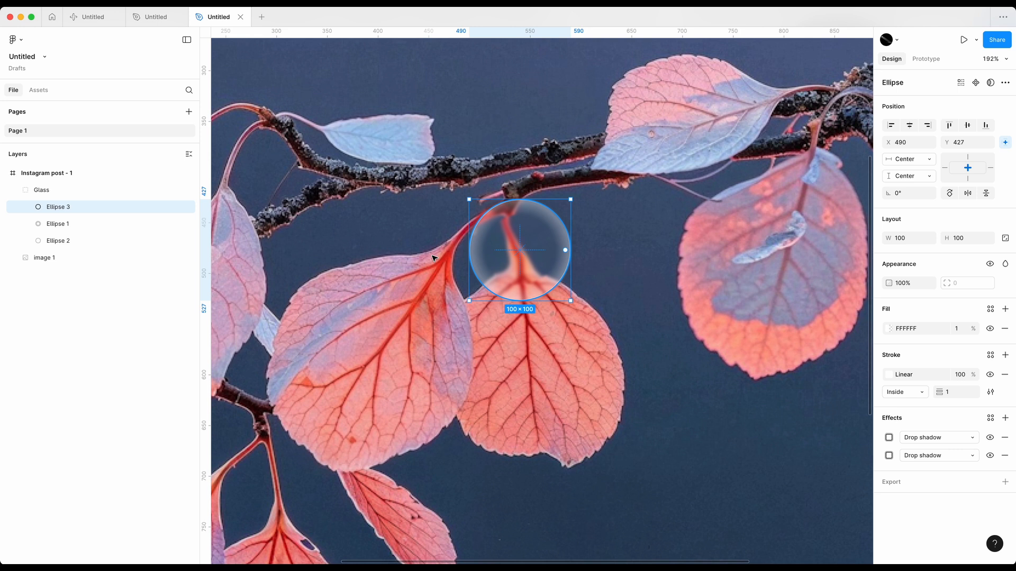
Set the ring ratio of Ellipse 1 inside the Glass group to 100%
{"action": "left_click", "coordinate": [75, 224]}
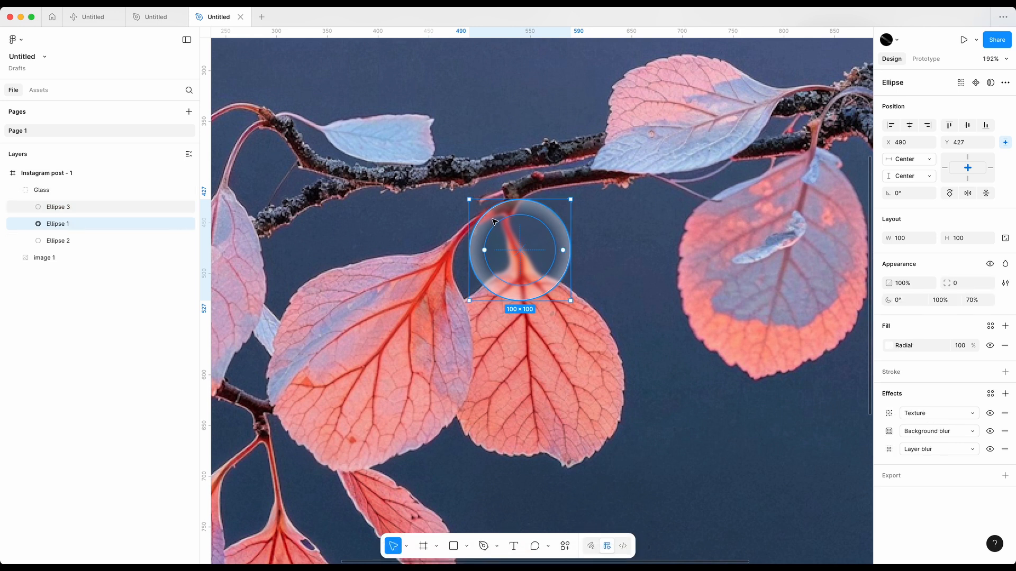
{"action": "scroll", "coordinate": [495, 247], "scroll_direction": "up", "scroll_amount": 5}
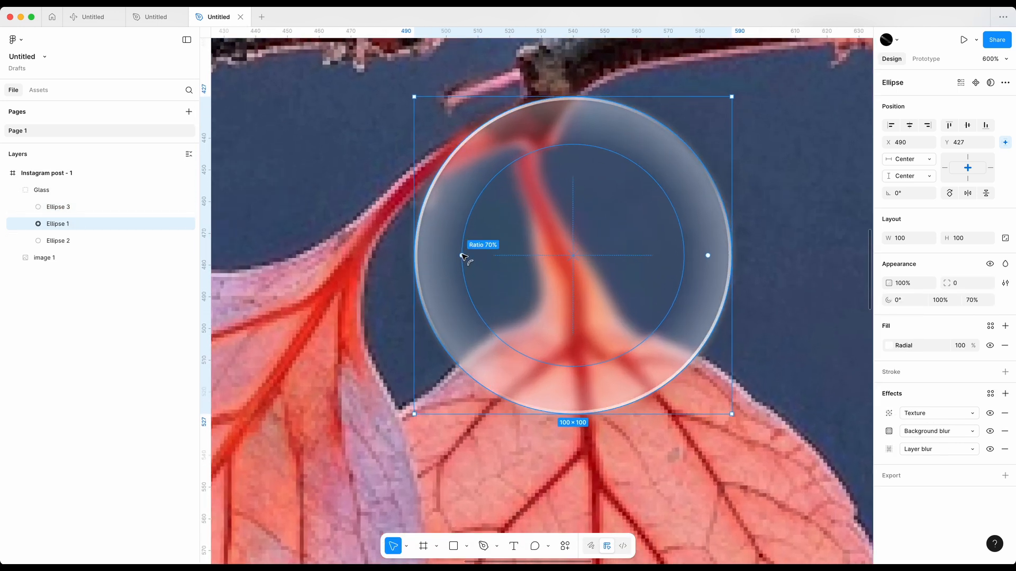
{"action": "left_click_drag", "start_coordinate": [454, 256], "coordinate": [419, 255]}
{"action": "scroll", "coordinate": [420, 255], "scroll_direction": "down", "scroll_amount": 8}
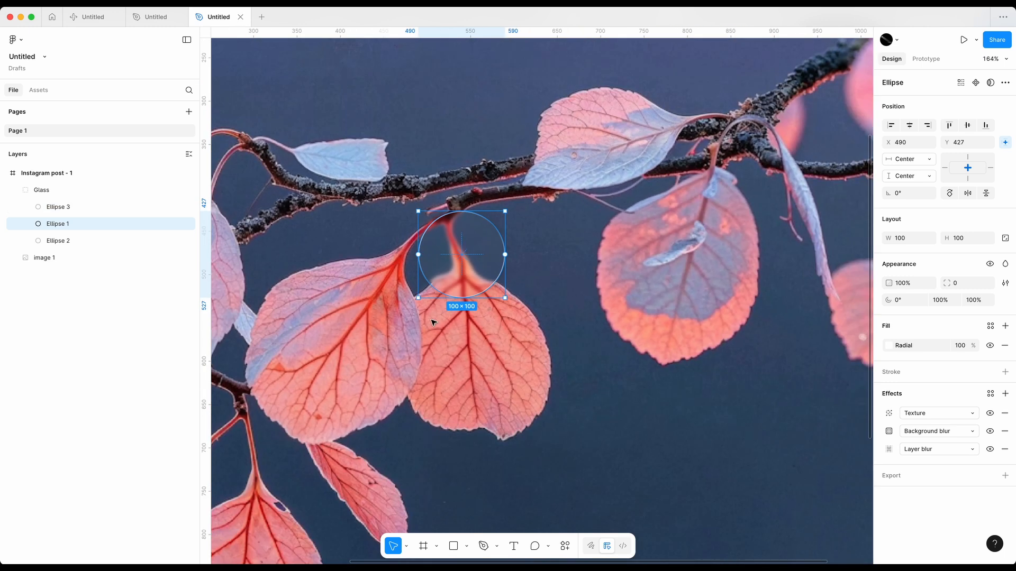
Move the Glass group sideways from the central leaf's stem onto the neighboring leaf to try the effect there
{"action": "left_click", "coordinate": [435, 343]}
{"action": "left_click", "coordinate": [484, 288]}
{"action": "scroll", "coordinate": [479, 270], "scroll_direction": "up", "scroll_amount": 2}
{"action": "scroll", "coordinate": [479, 270], "scroll_direction": "left", "scroll_amount": 2}
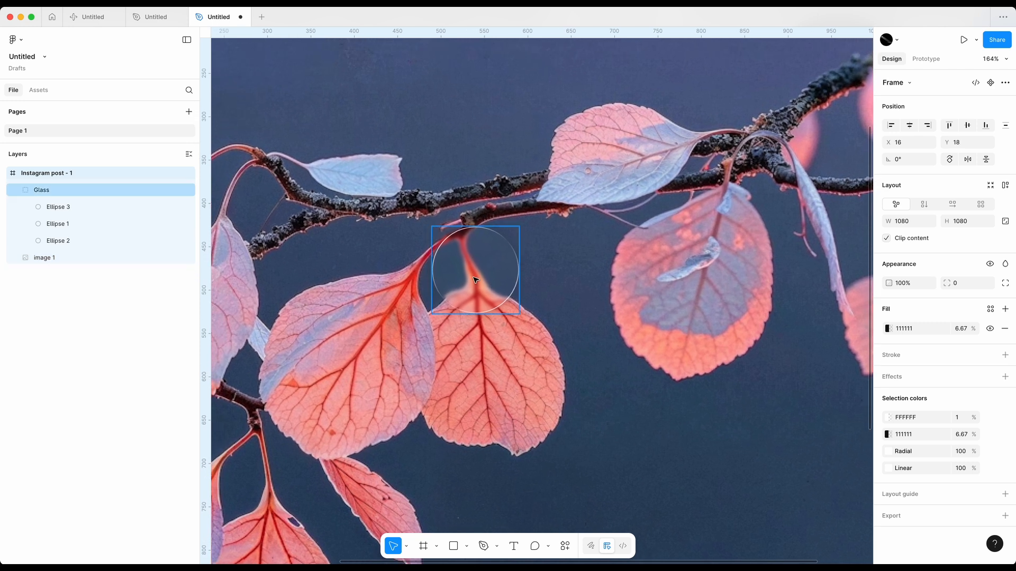
{"action": "left_click_drag", "start_coordinate": [478, 267], "coordinate": [407, 275]}
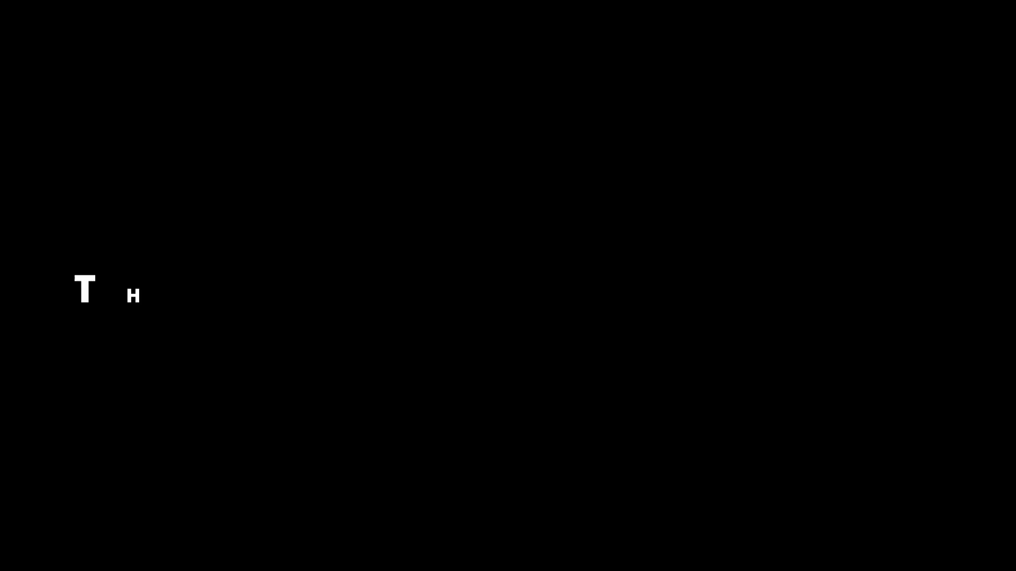